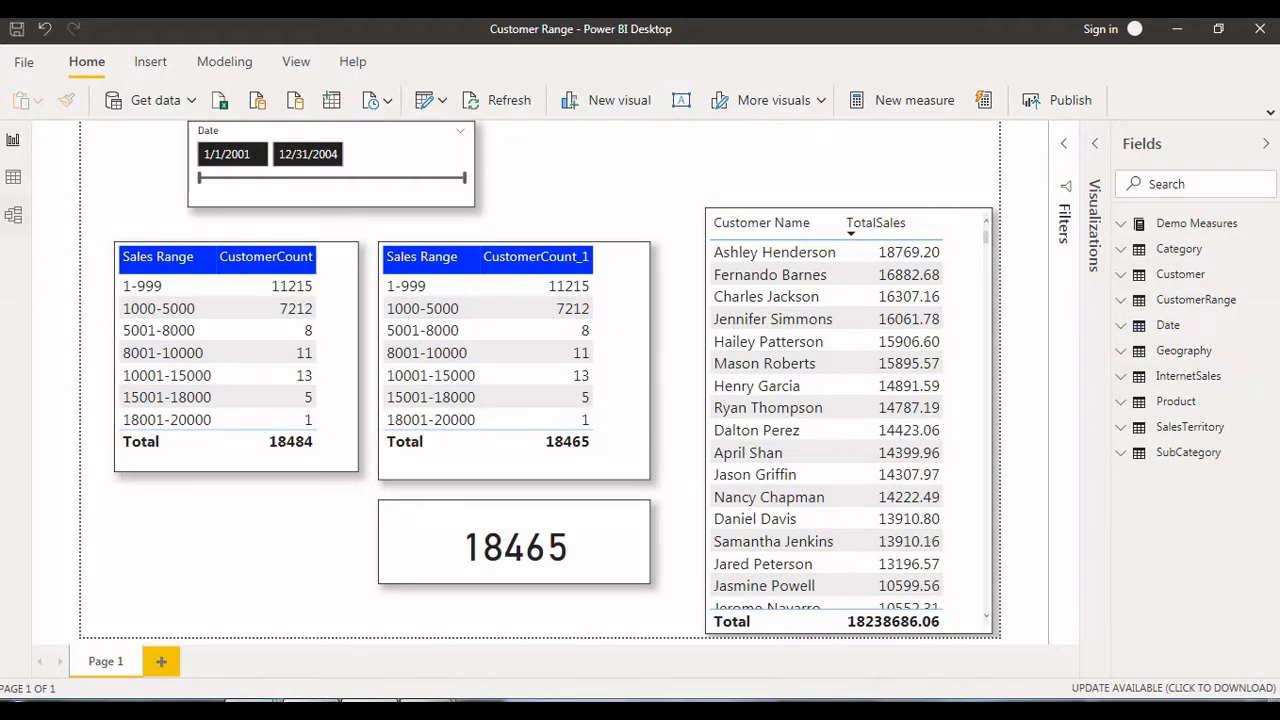
Open the data model diagram with the side panes collapsed and examine the relationships between InternetSales, Customer, Product and Date
click(13, 215)
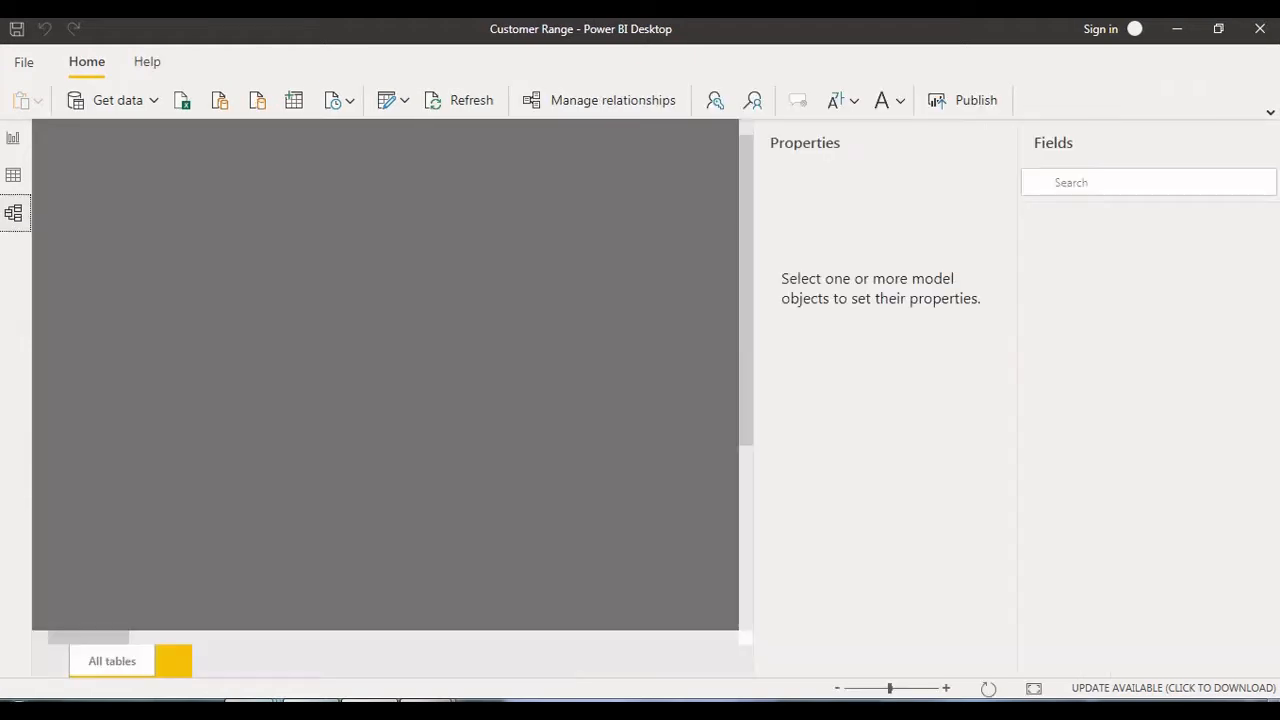
click(995, 143)
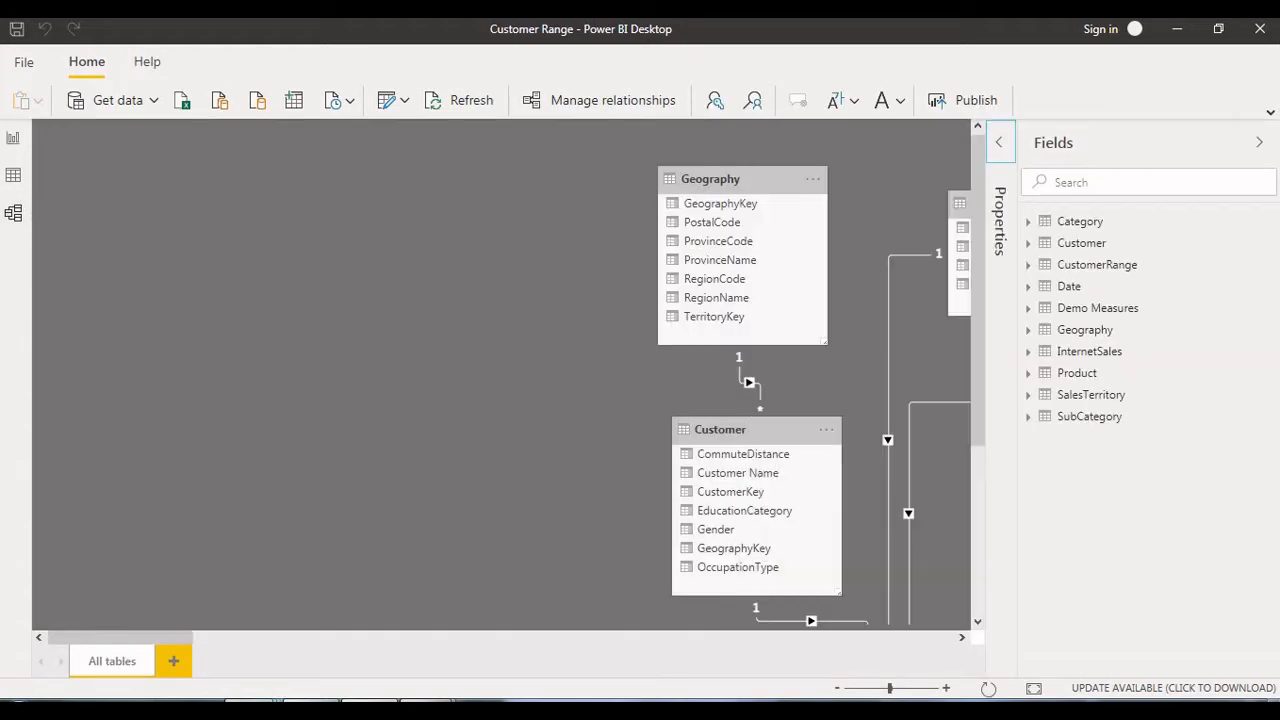
click(1260, 143)
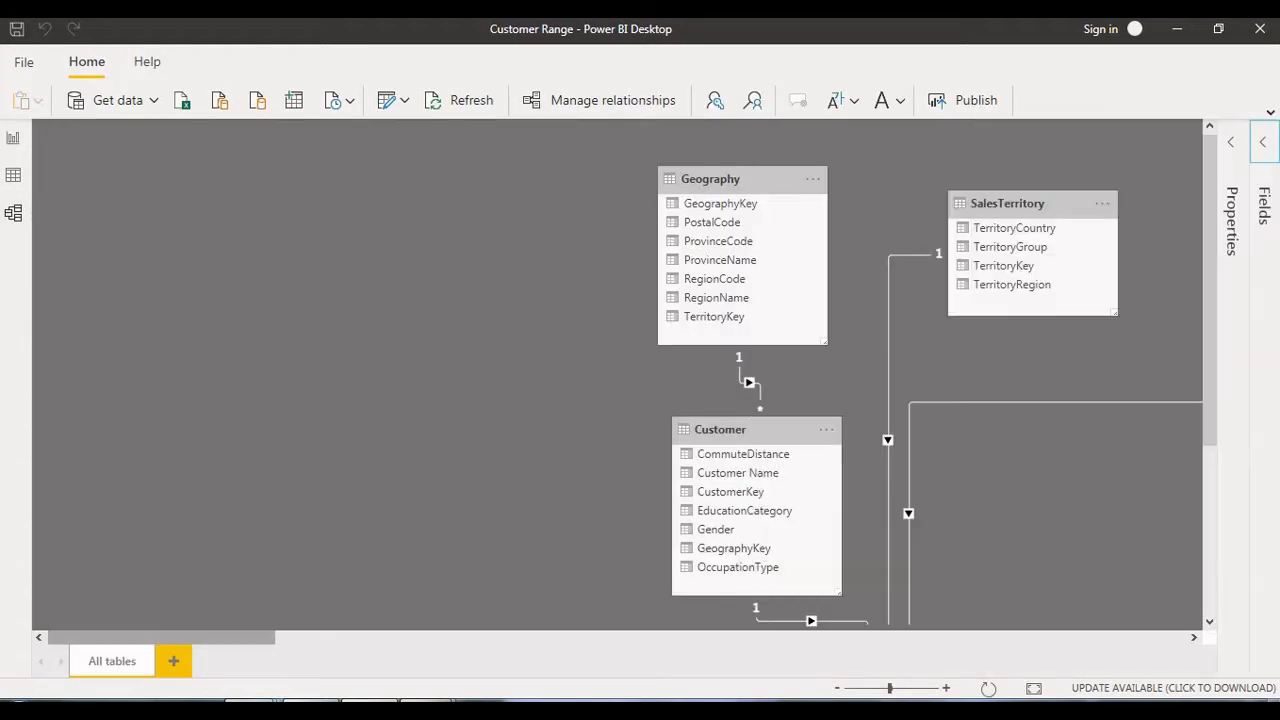
drag(161, 638, 315, 638)
scroll(617, 375, down, 1)
scroll(617, 375, left, 1)
scroll(617, 375, left, 2)
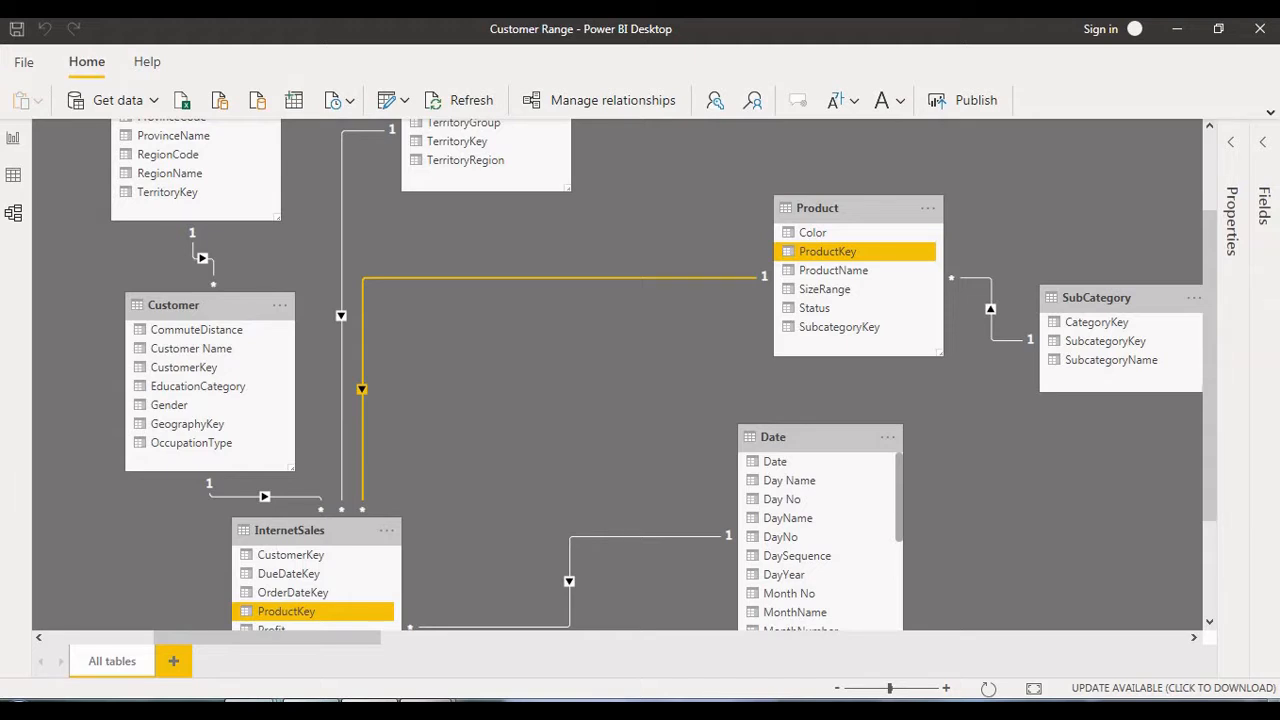
Return to the report page and inspect the fields used by the count tables, card, customer sales table and Date slicer
click(13, 138)
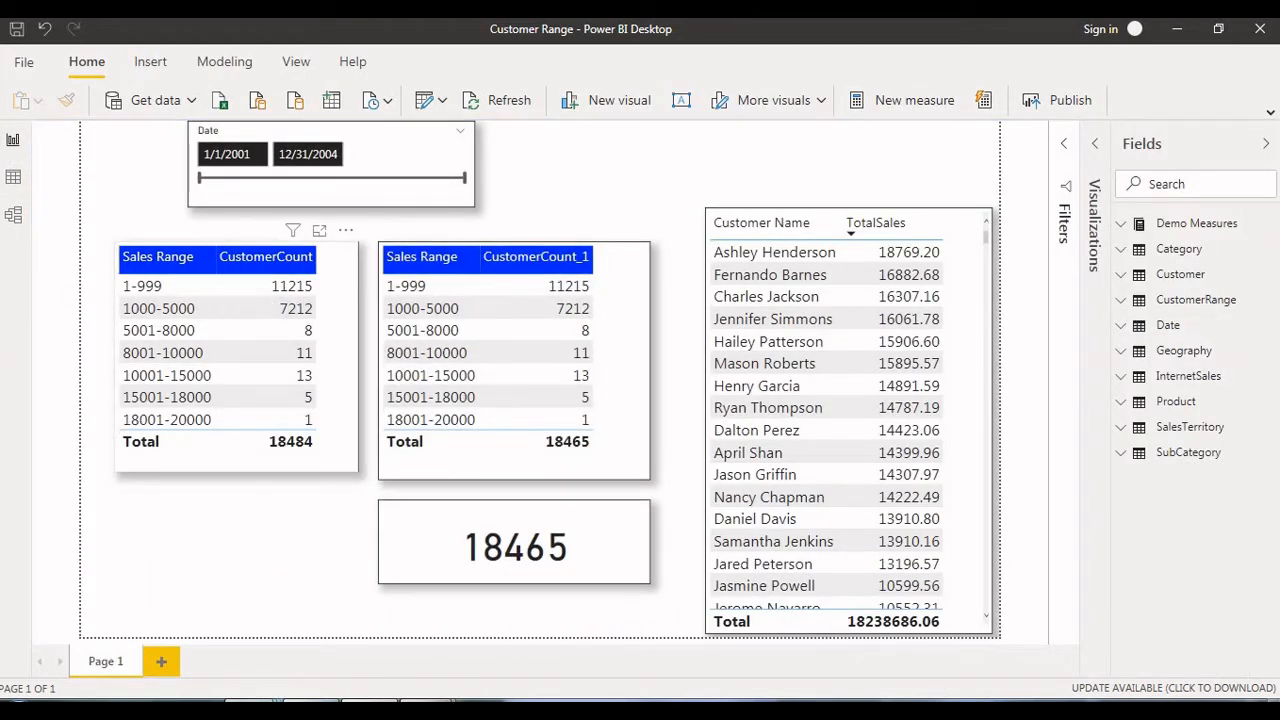
click(336, 296)
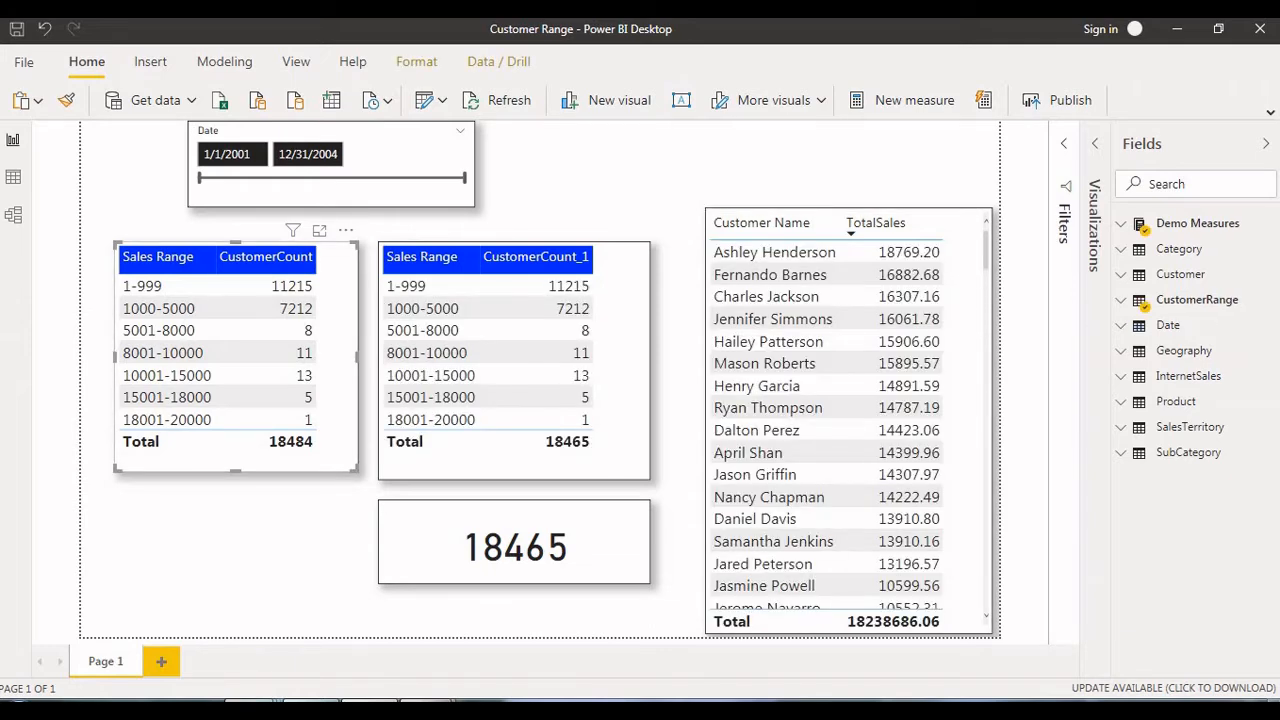
click(1095, 144)
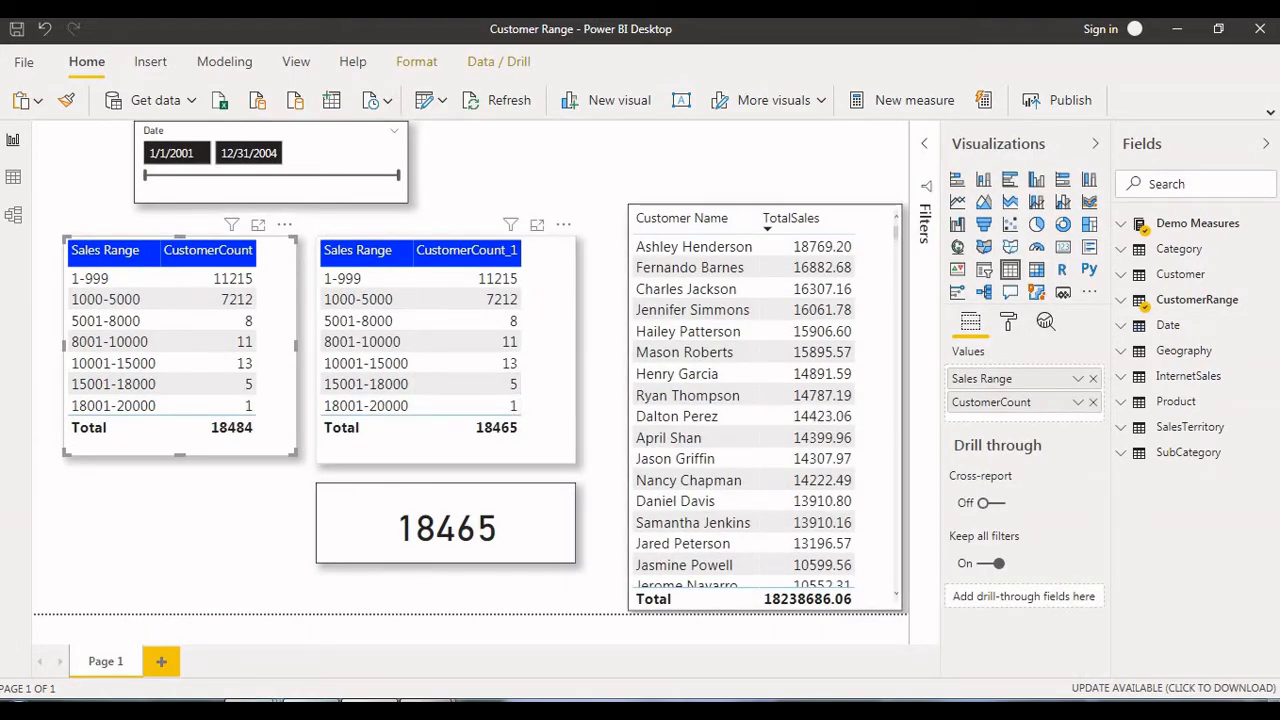
click(470, 385)
click(447, 540)
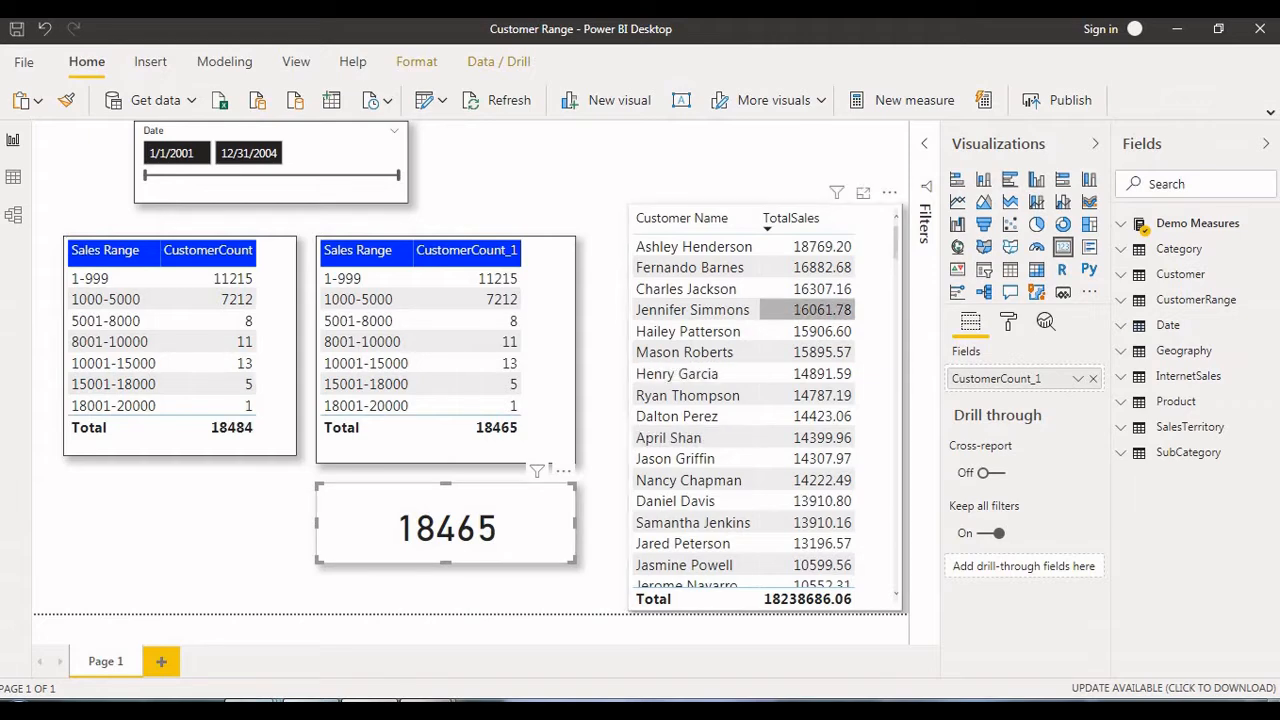
click(745, 390)
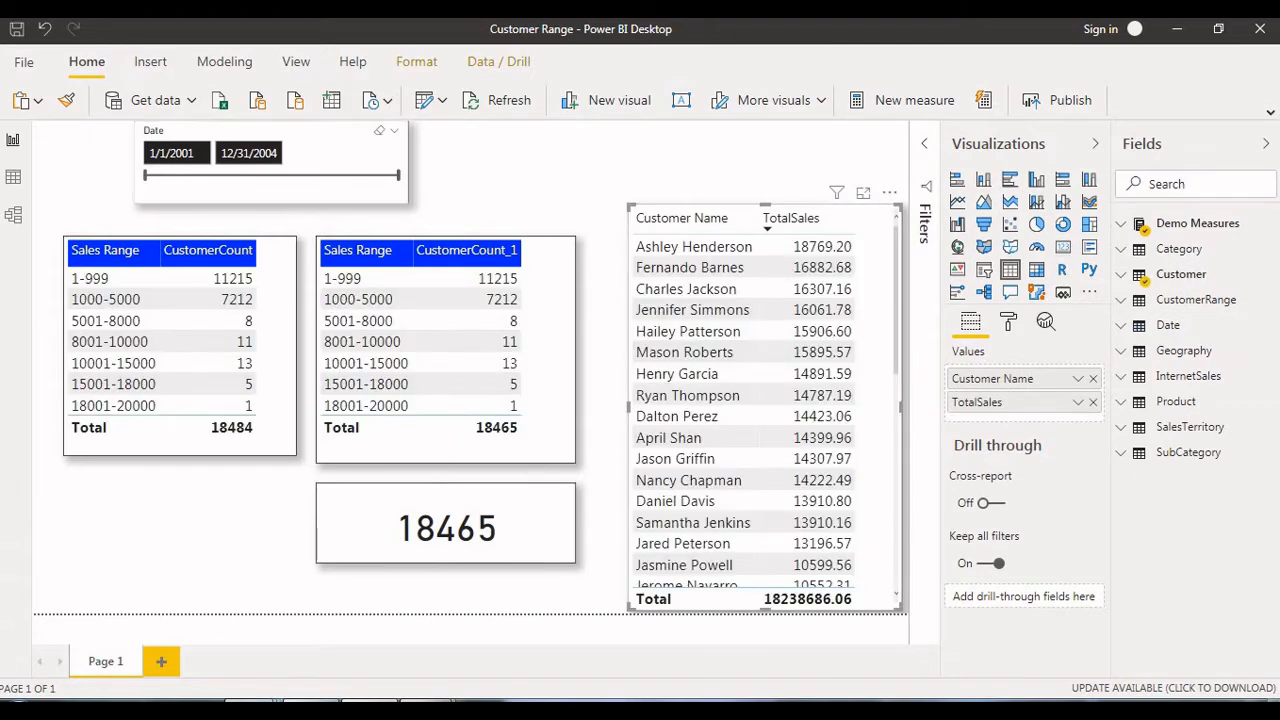
click(270, 185)
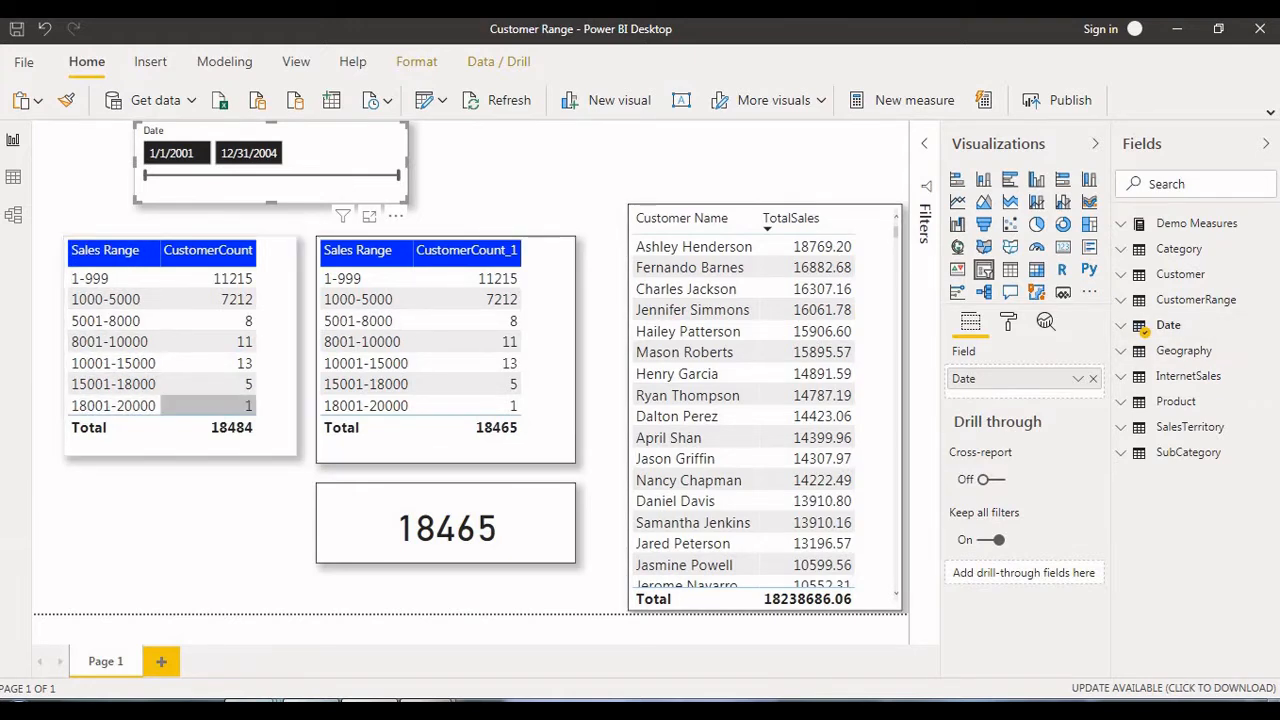
View the data rows of the CustomerRange table that supplies the Sales Range column
click(105, 250)
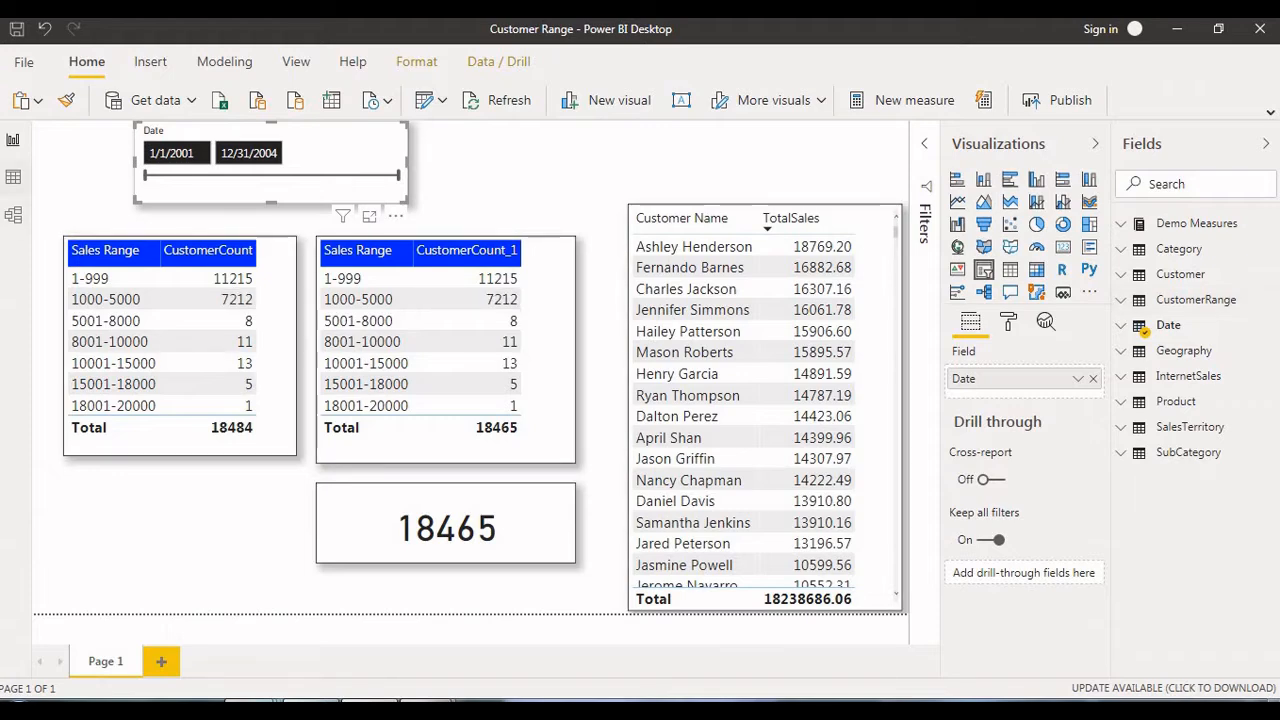
click(13, 177)
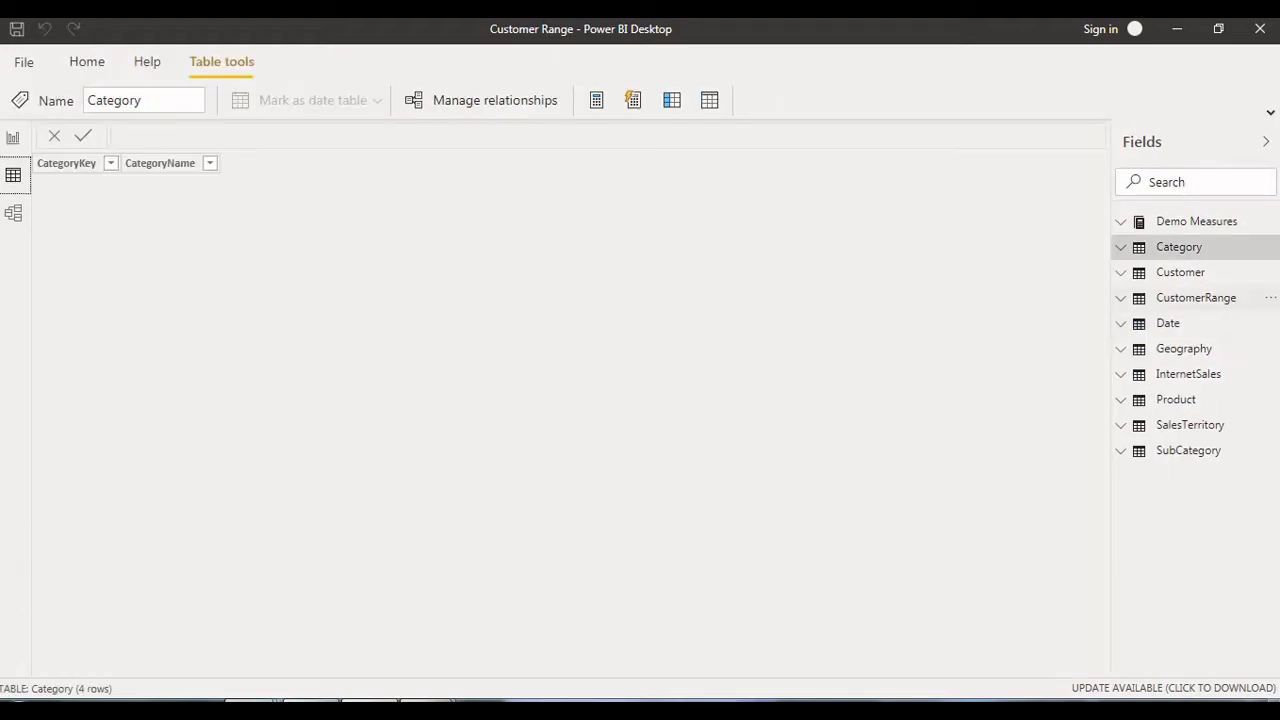
click(1196, 297)
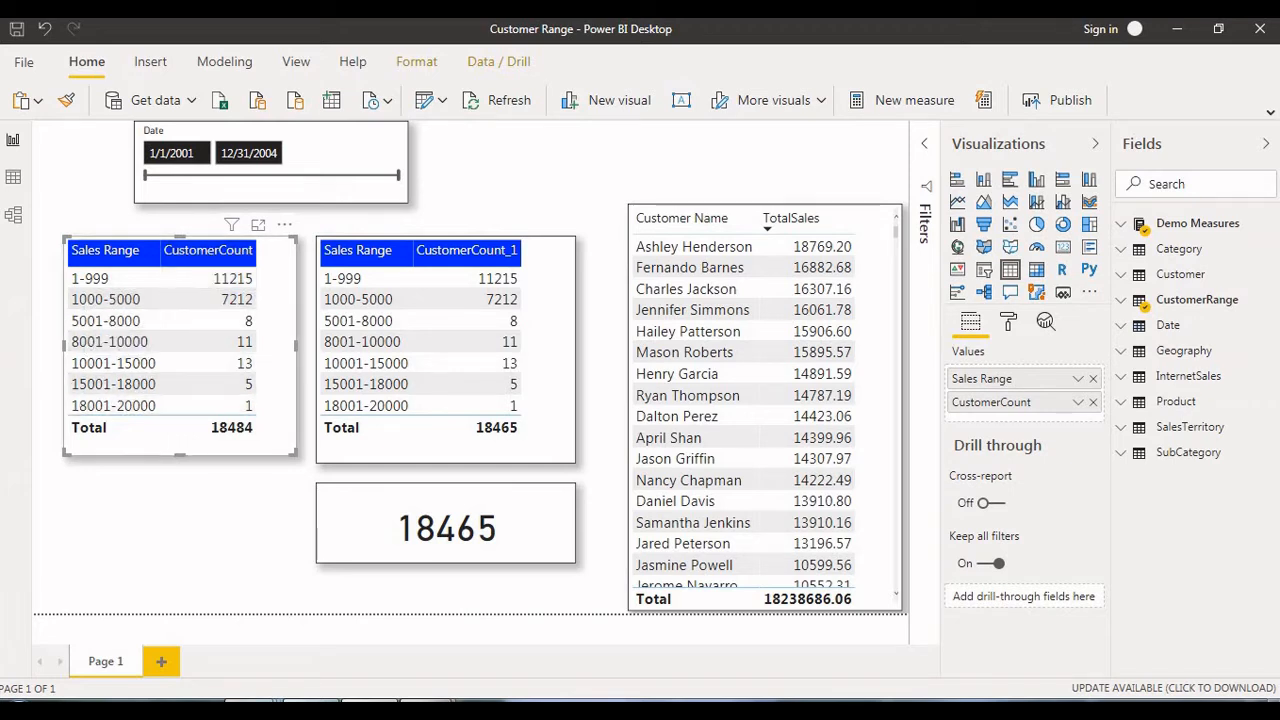
Nudge the CustomerCount table slightly left and look through the TotalSales values in the customer sales table
key(Left)
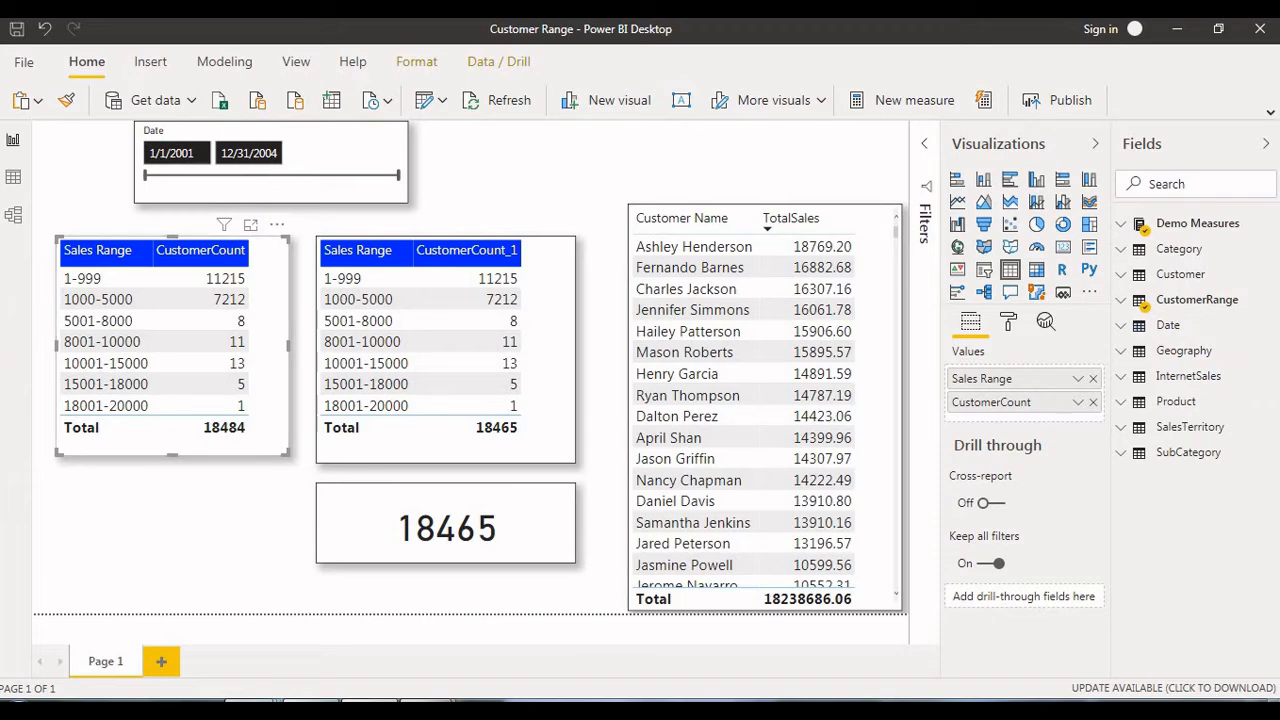
scroll(806, 350, down, 5)
scroll(806, 350, down, 15)
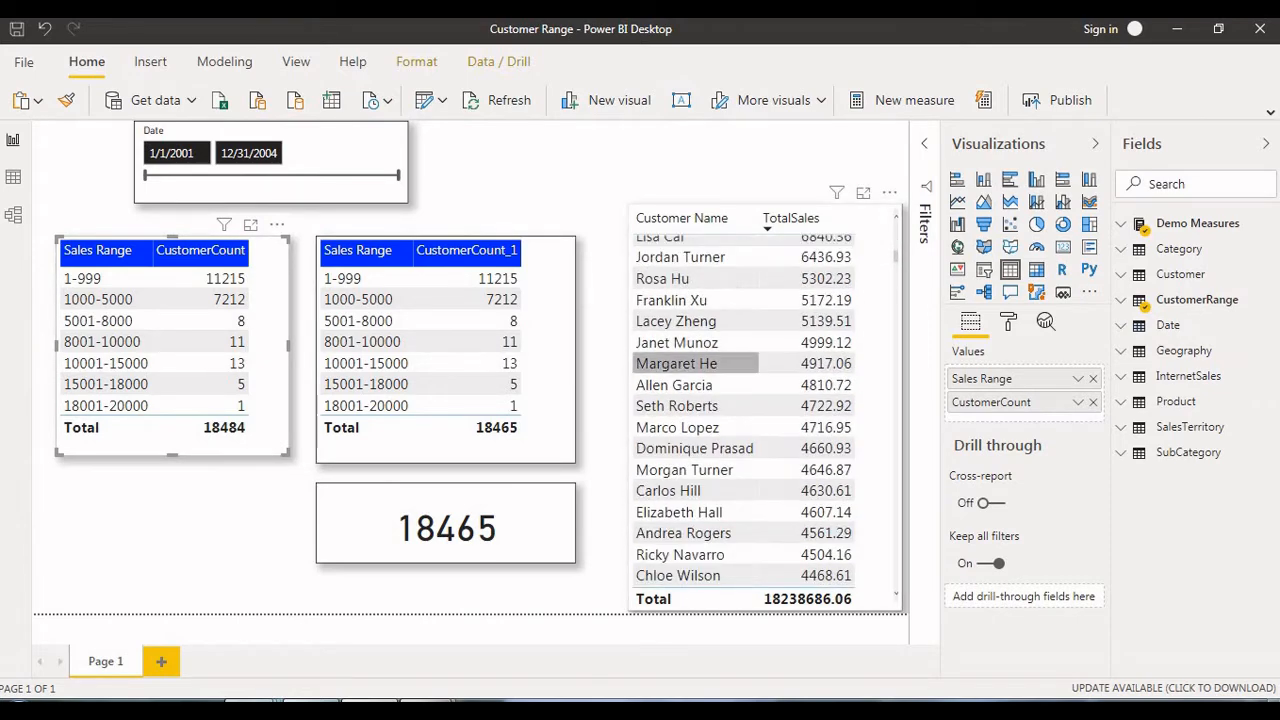
scroll(745, 410, down, 20)
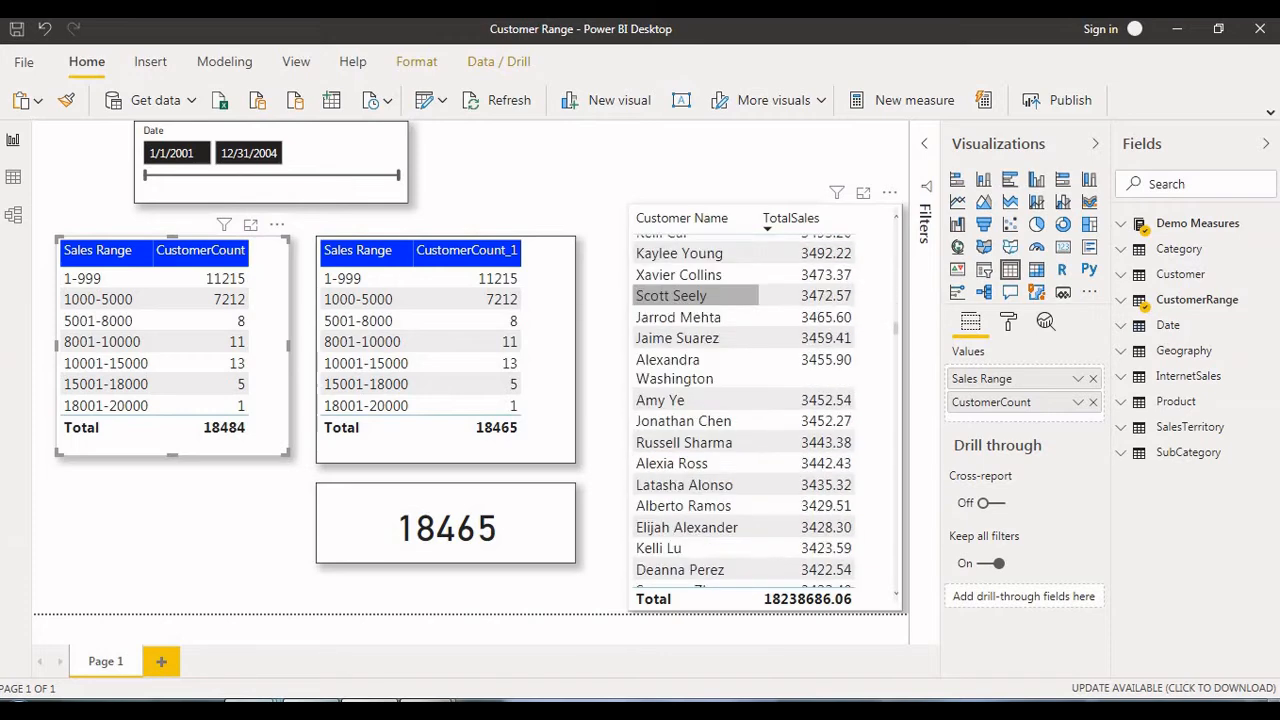
scroll(700, 445, down, 5)
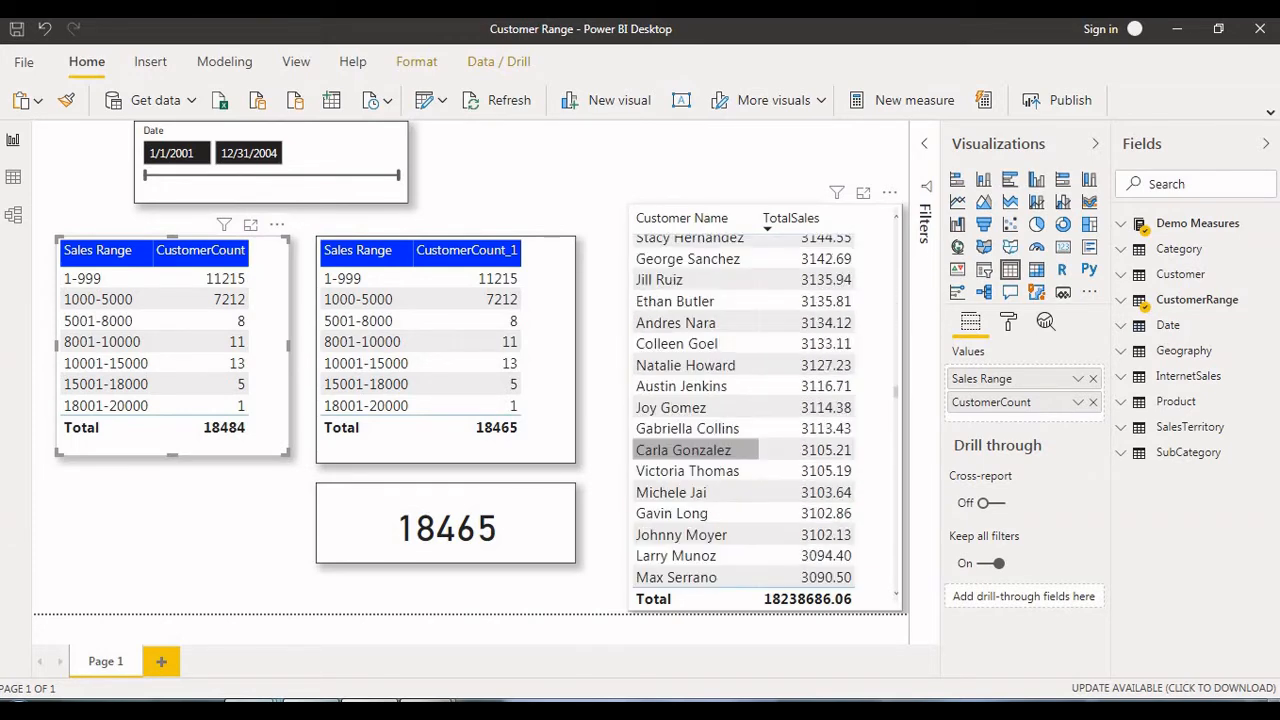
scroll(700, 445, up, 20)
scroll(700, 465, up, 20)
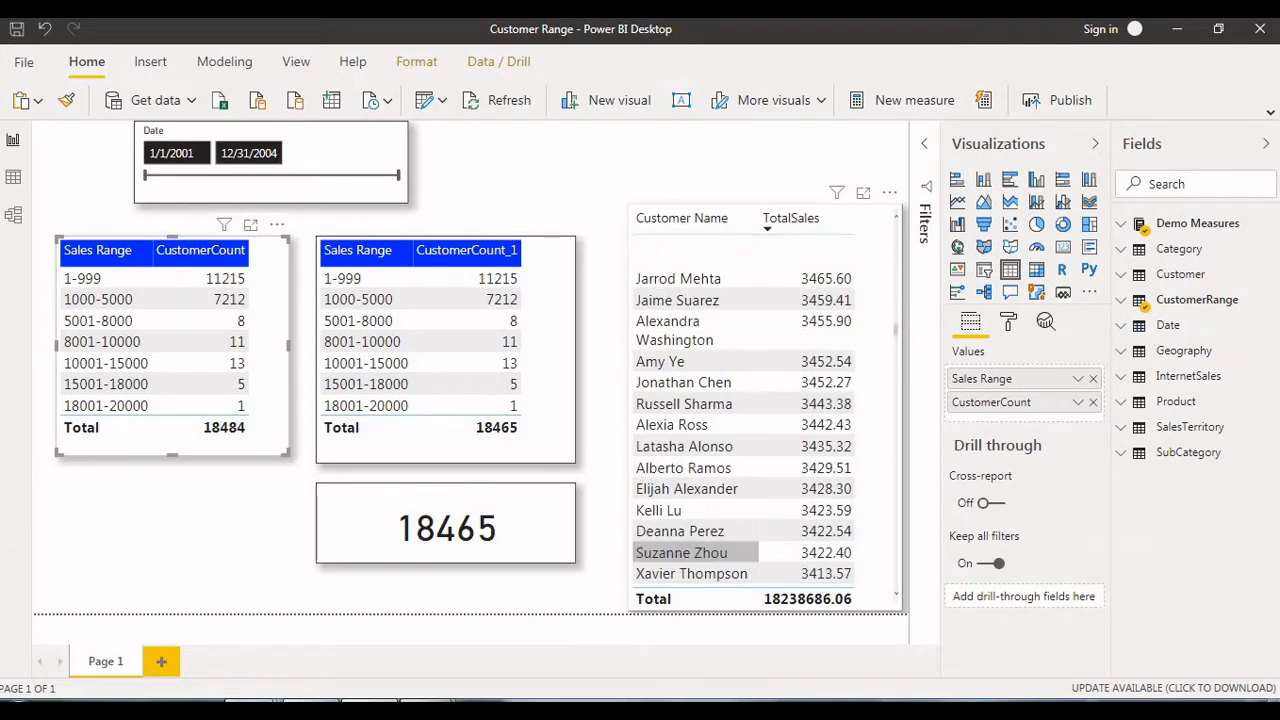
scroll(700, 462, up, 20)
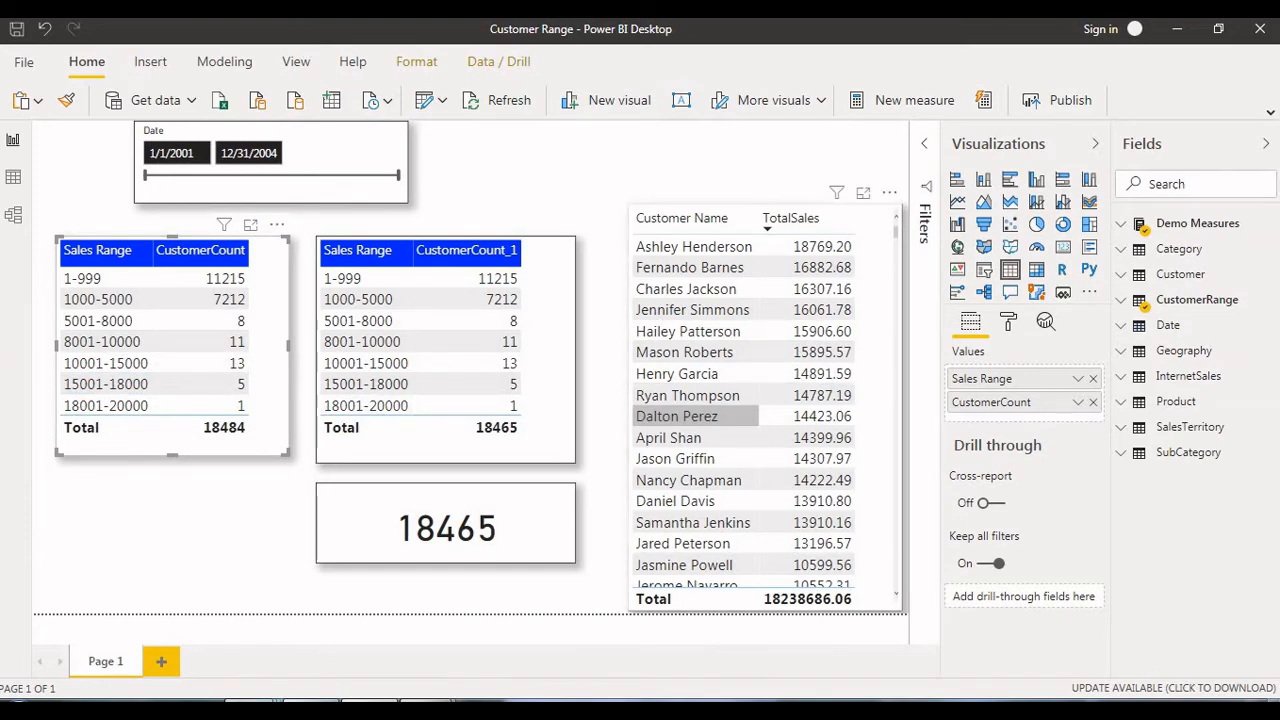
Cross-filter the report by the customers with total sales of 14399.96 and 14423.06 in turn, and clear the selection
scroll(690, 415, down, 3)
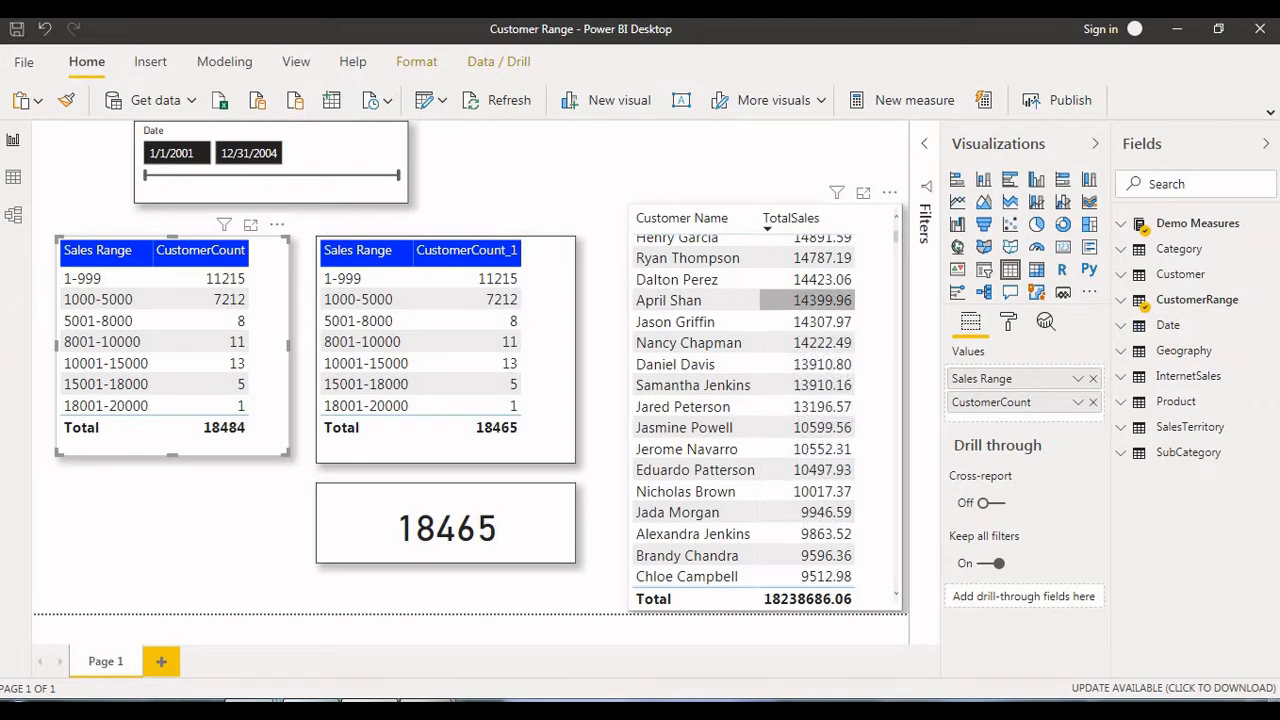
click(806, 301)
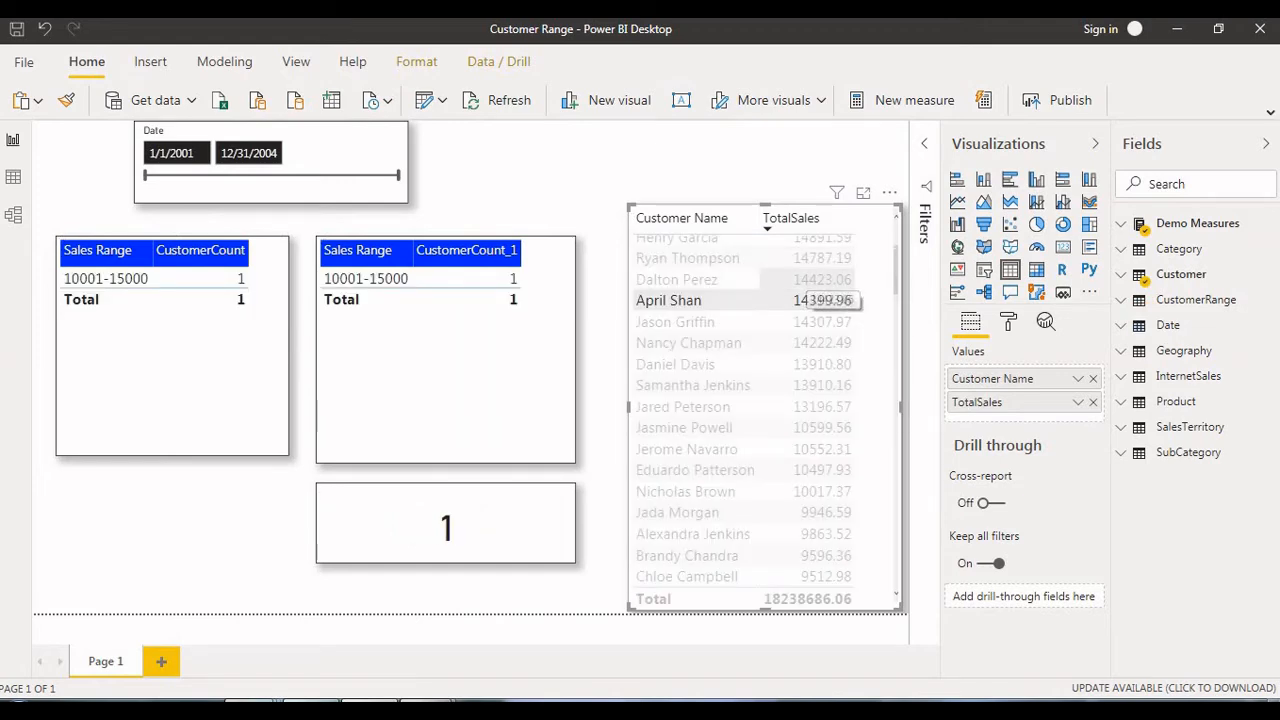
click(806, 279)
scroll(806, 300, up, 1)
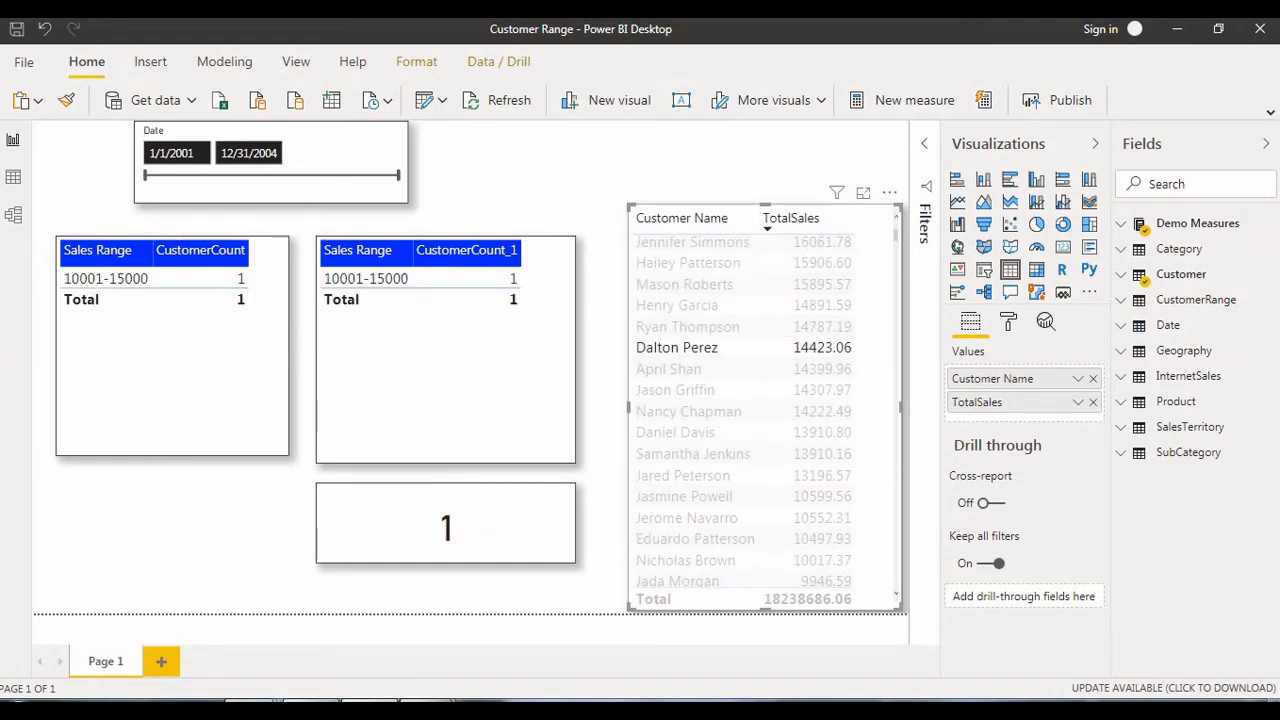
click(812, 348)
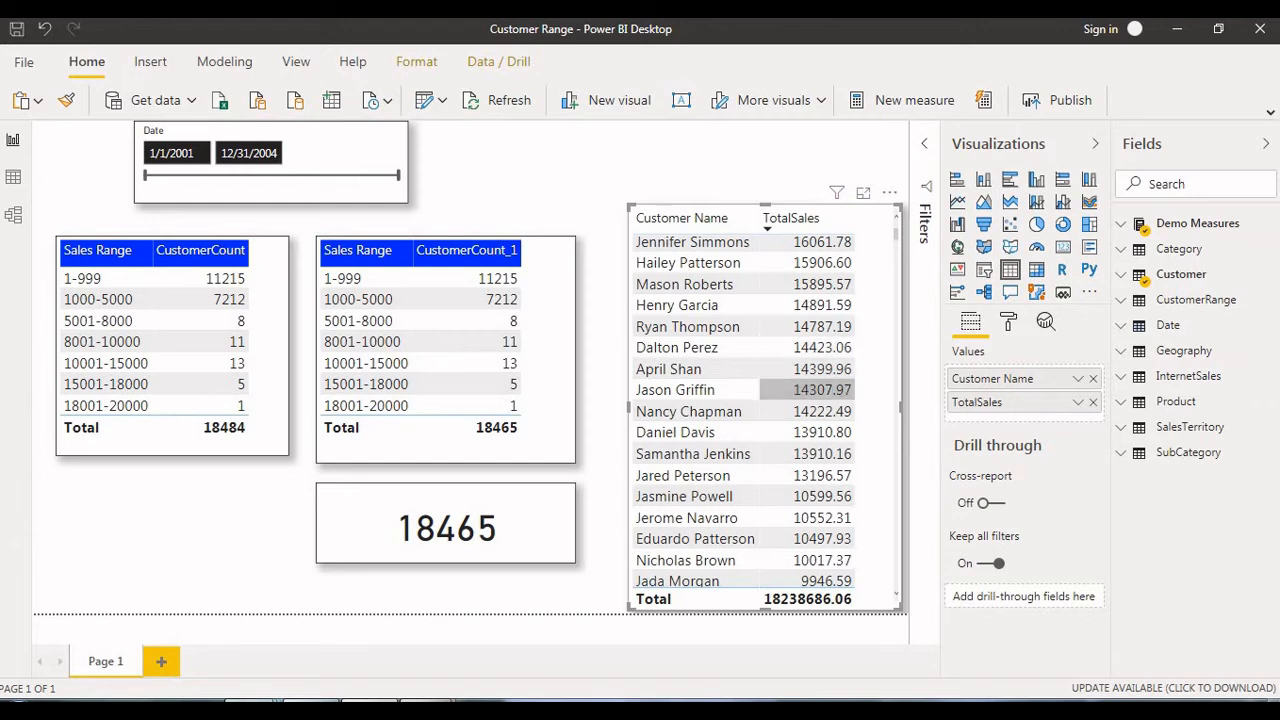
scroll(695, 432, up, 1)
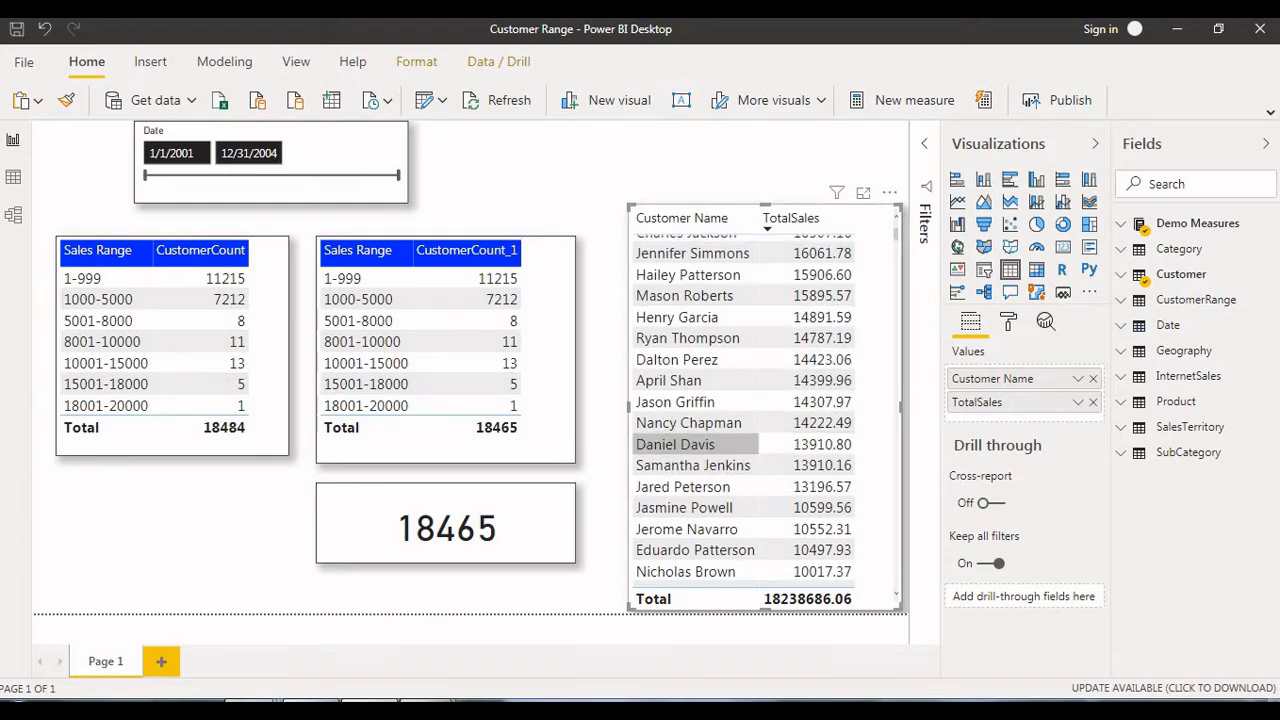
scroll(695, 440, up, 2)
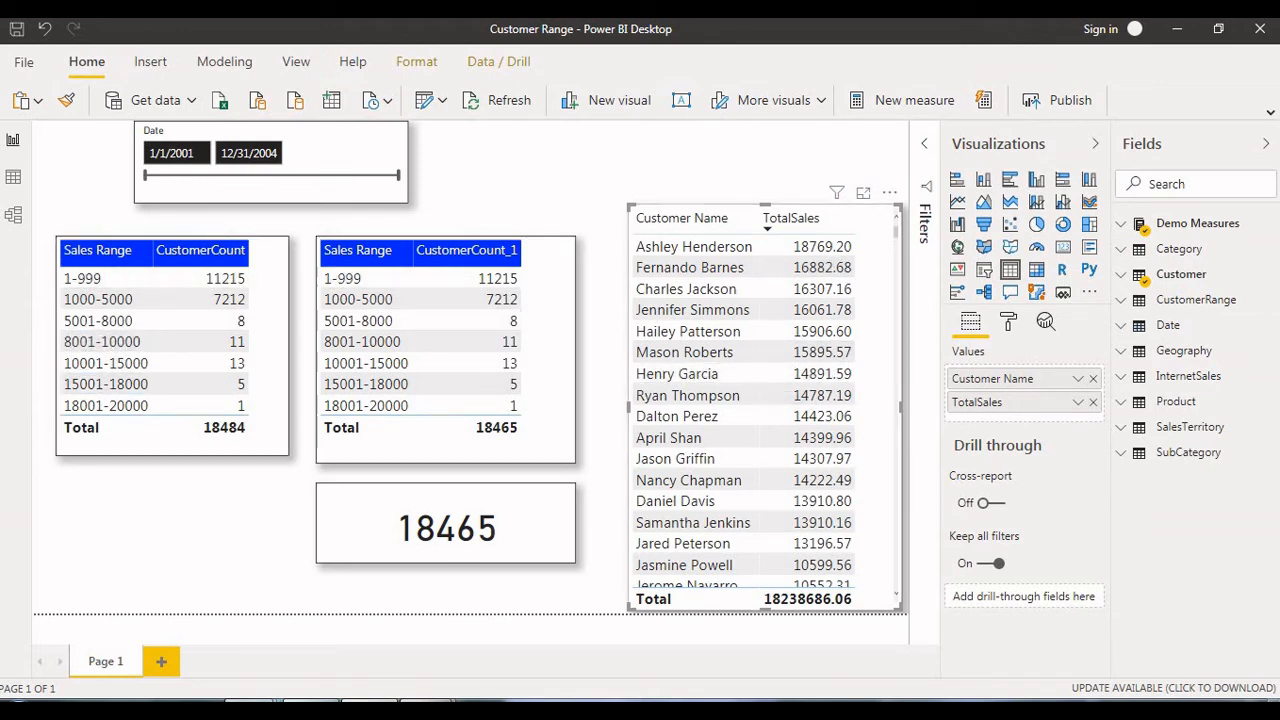
Set the Date slicer's start to 5/31/2002, move the slicer slightly down, and inspect the CustomerCount_1 card and table
click(300, 185)
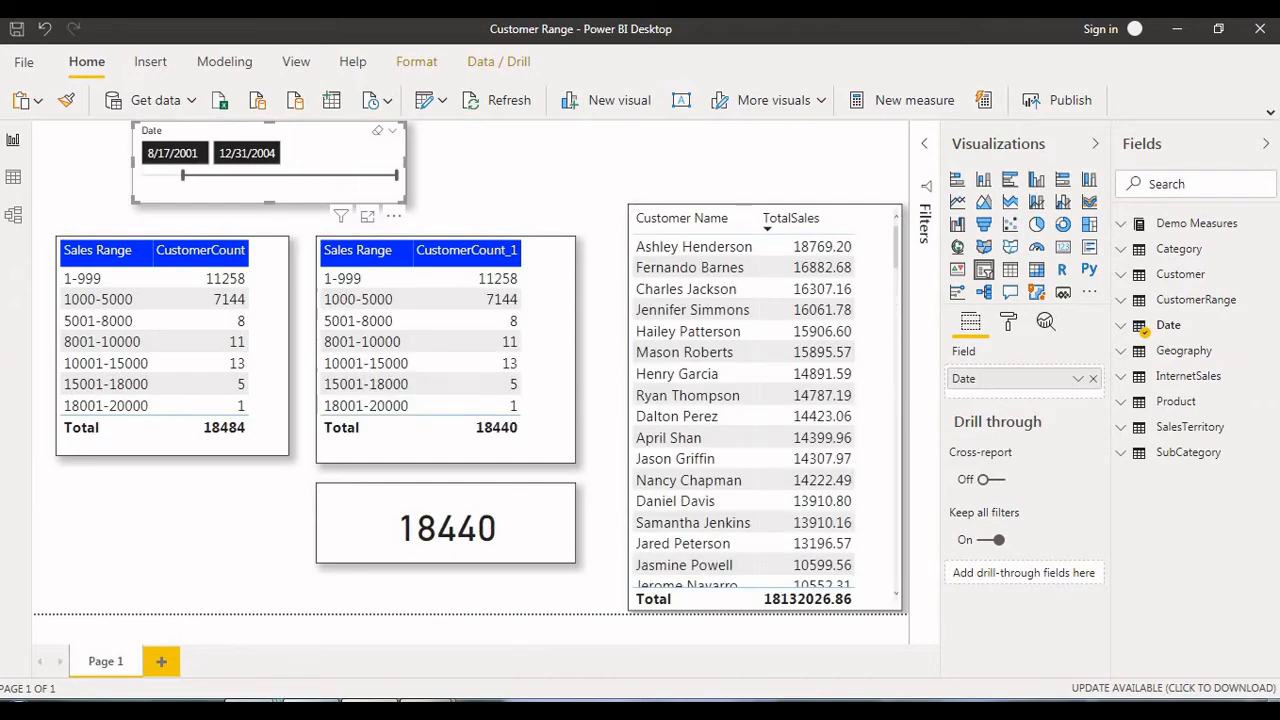
drag(268, 135, 277, 153)
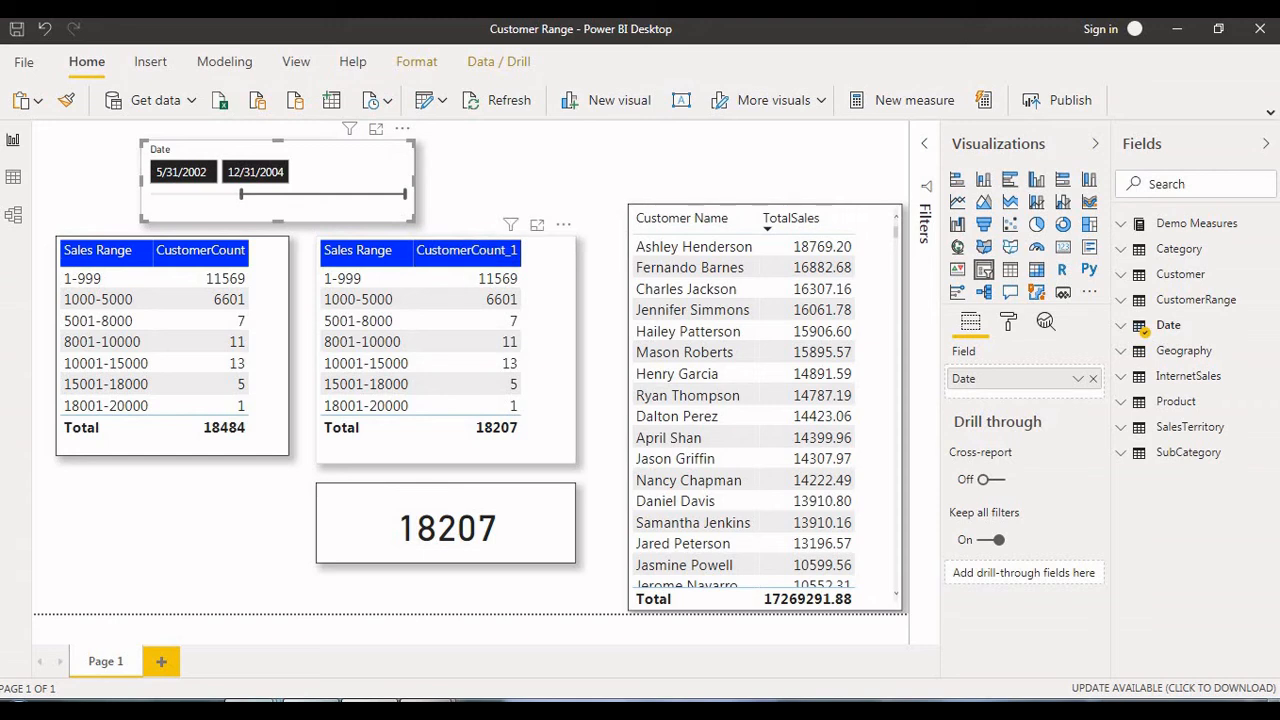
click(447, 525)
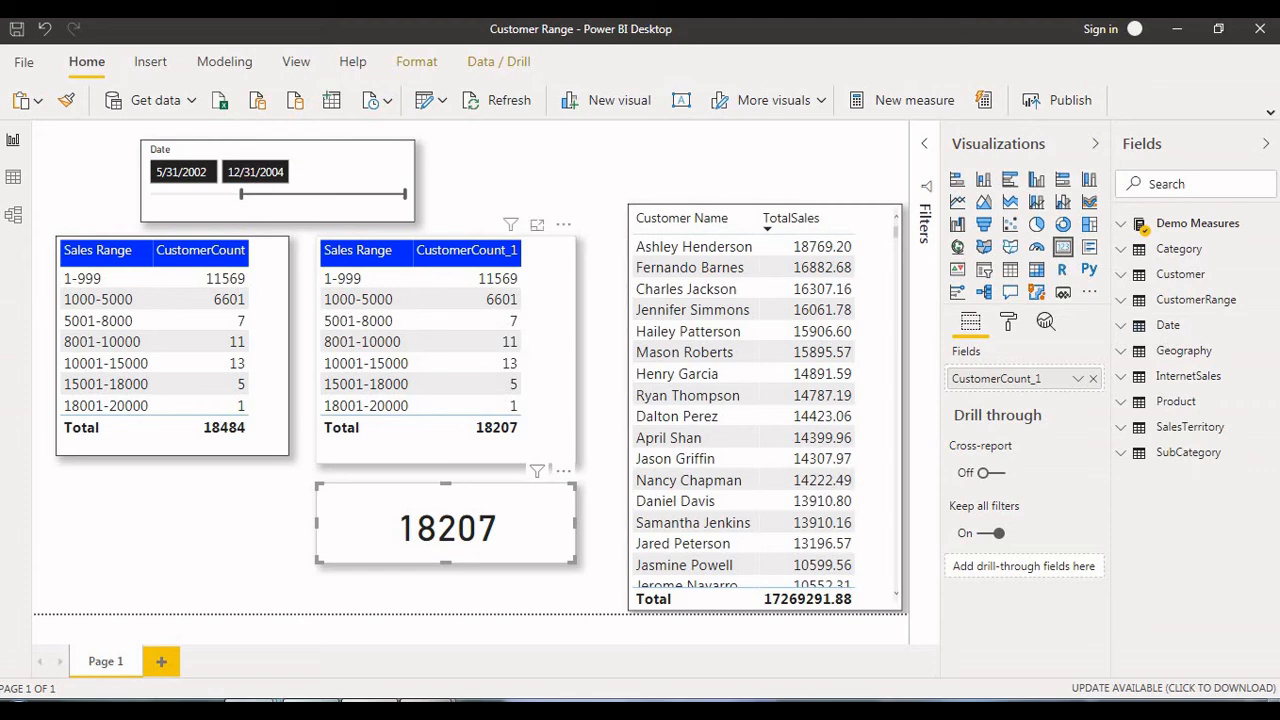
click(500, 441)
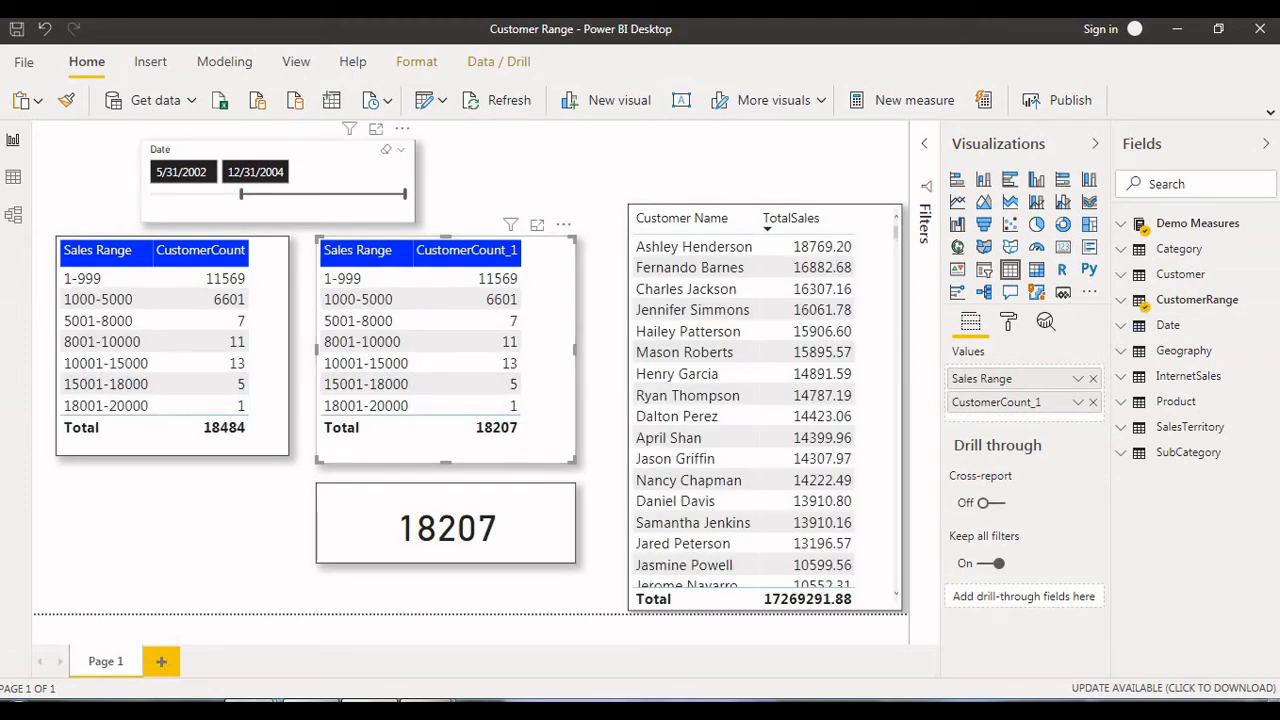
Narrow the Date slicer to 9/28/2002 through 4/27/2003 and review the TotalSales values per customer
drag(405, 193, 305, 193)
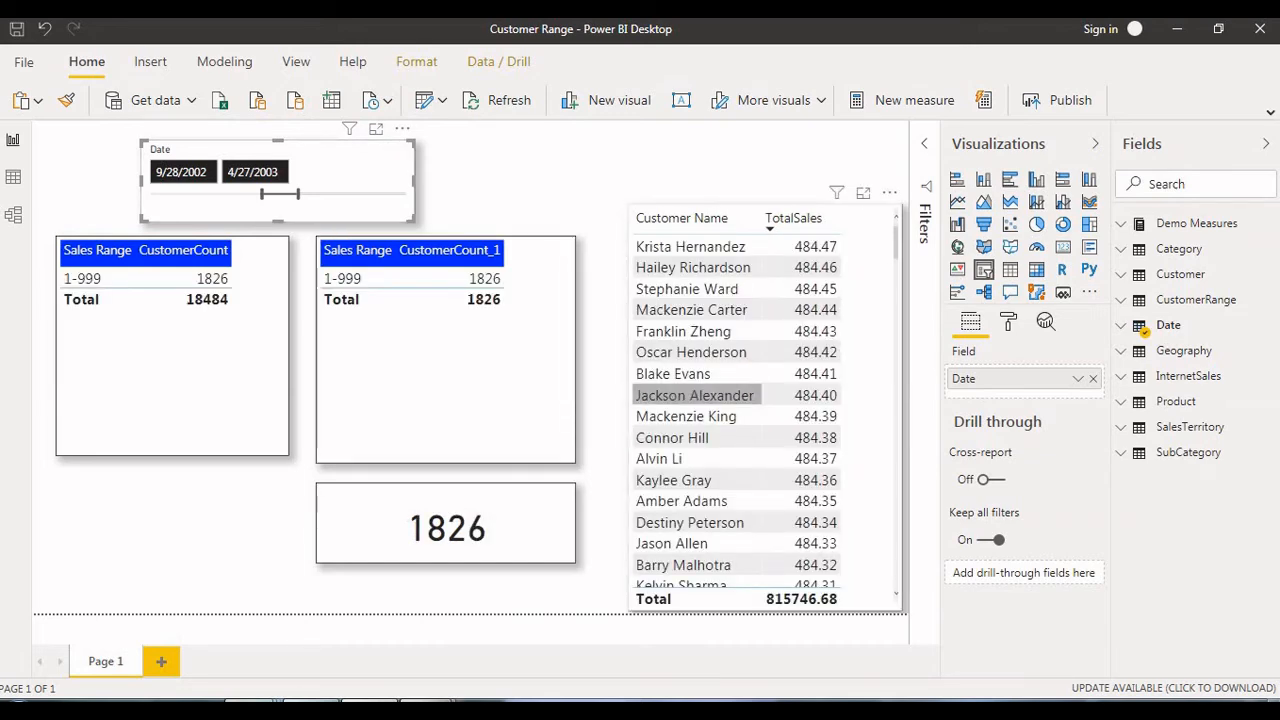
scroll(737, 410, down, 5)
scroll(737, 410, up, 5)
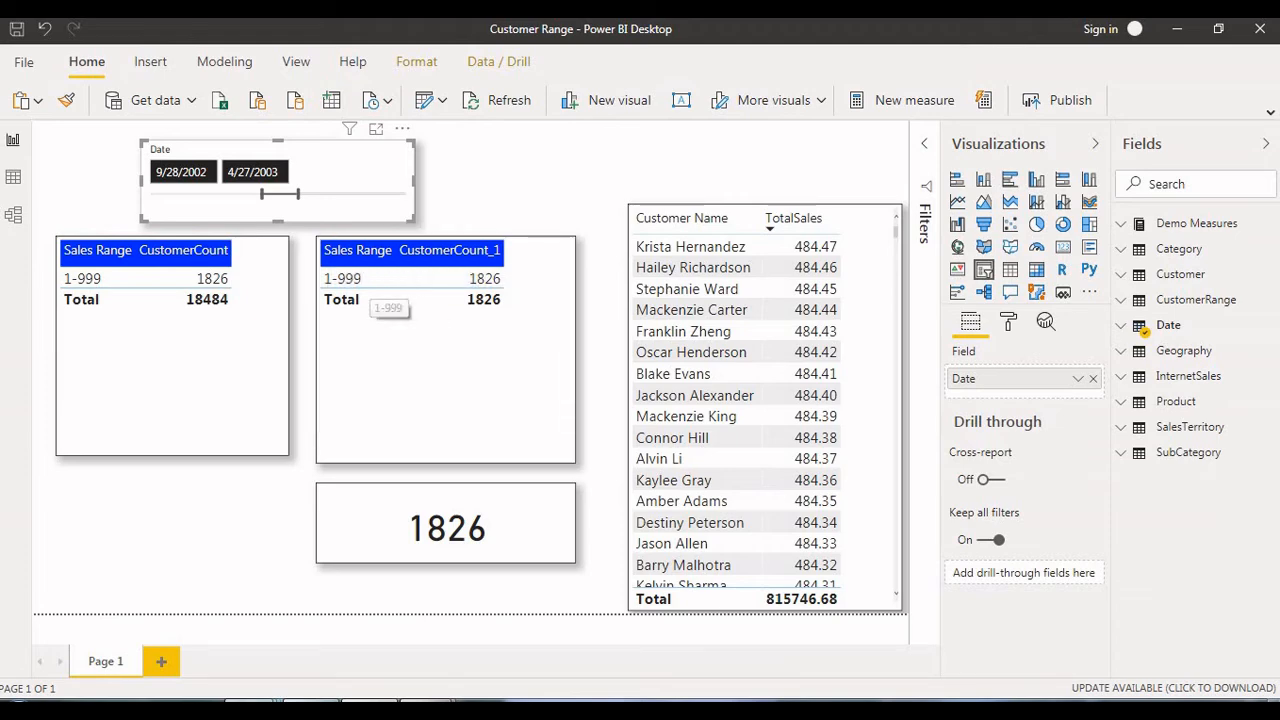
scroll(700, 307, down, 3)
scroll(700, 310, down, 15)
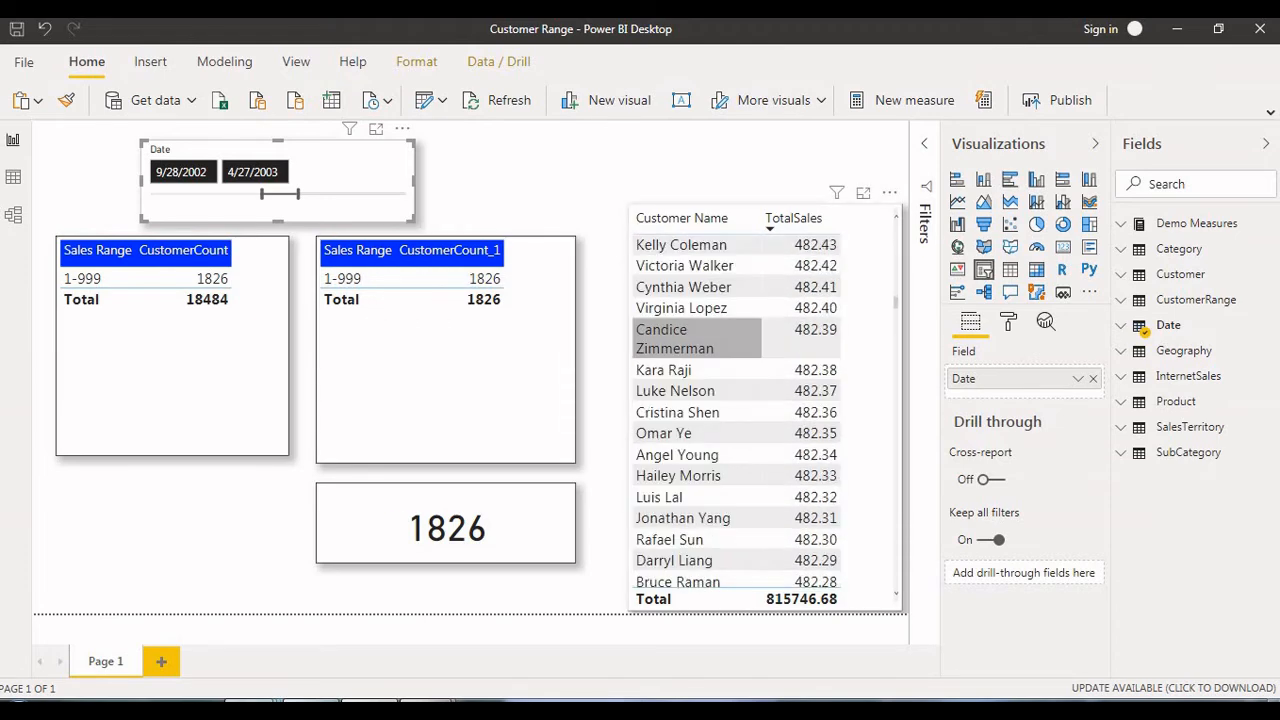
scroll(700, 450, down, 2)
scroll(700, 335, up, 6)
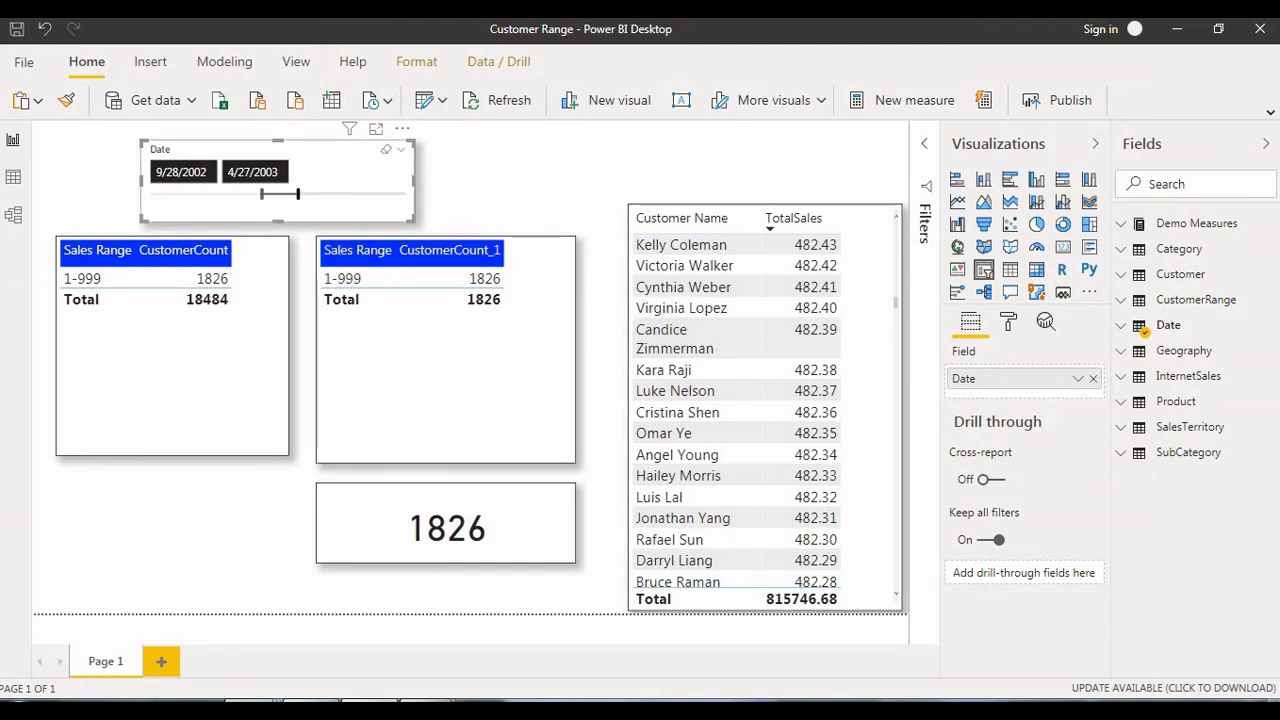
Extend the Date slicer's end date to 4/25/2004 and review the highest TotalSales values in the customer table
drag(297, 194, 344, 194)
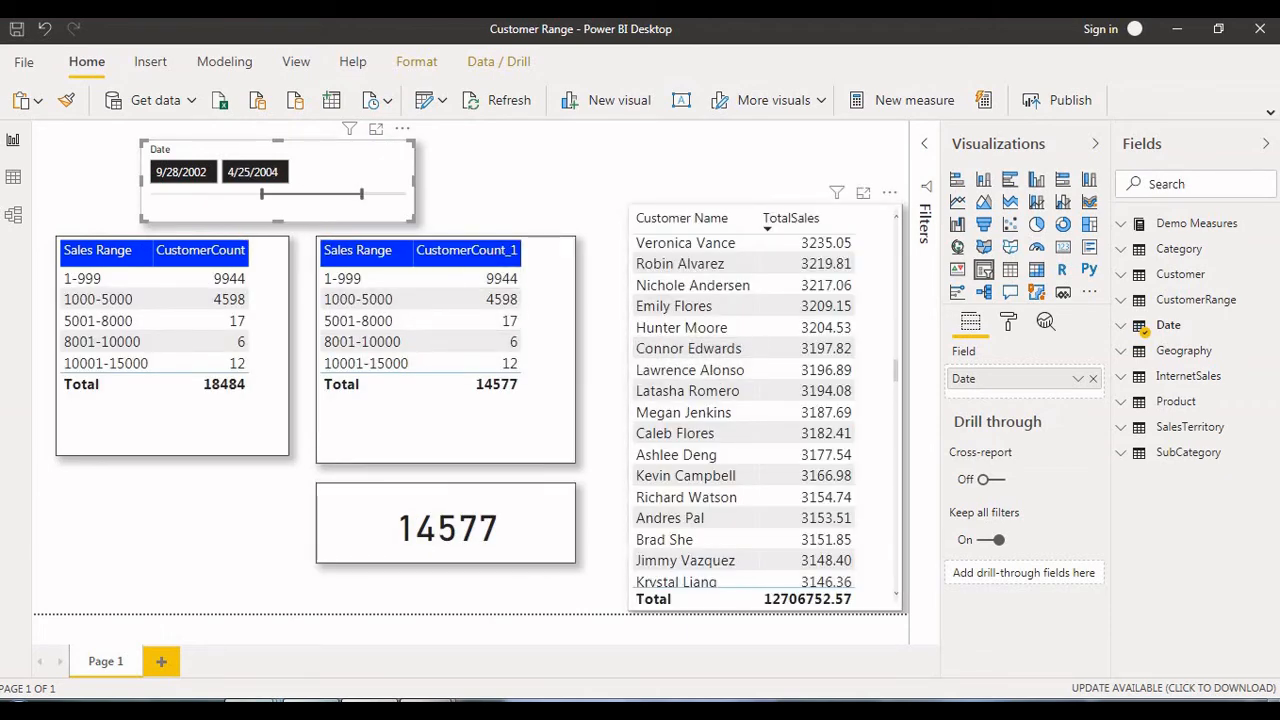
scroll(808, 303, up, 10)
scroll(808, 303, up, 10)
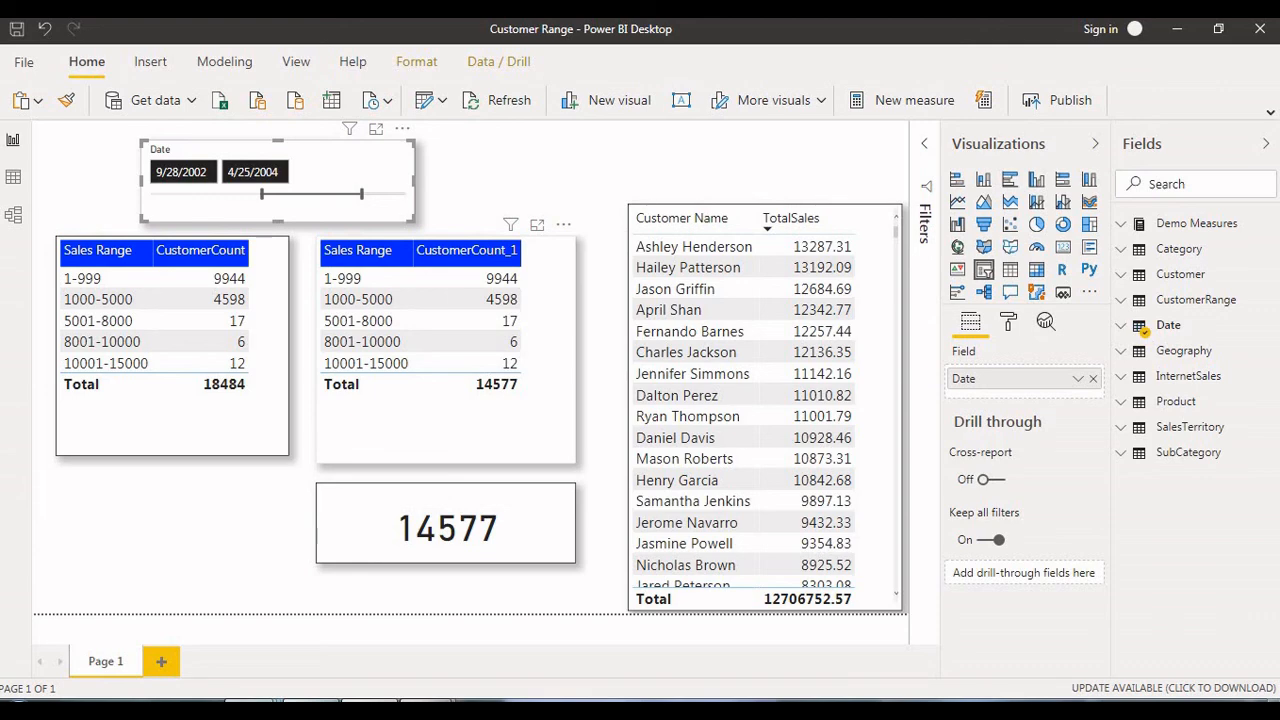
Try different Date slicer ranges, finishing with 9/29/2001 through 4/17/2002
click(445, 420)
click(224, 193)
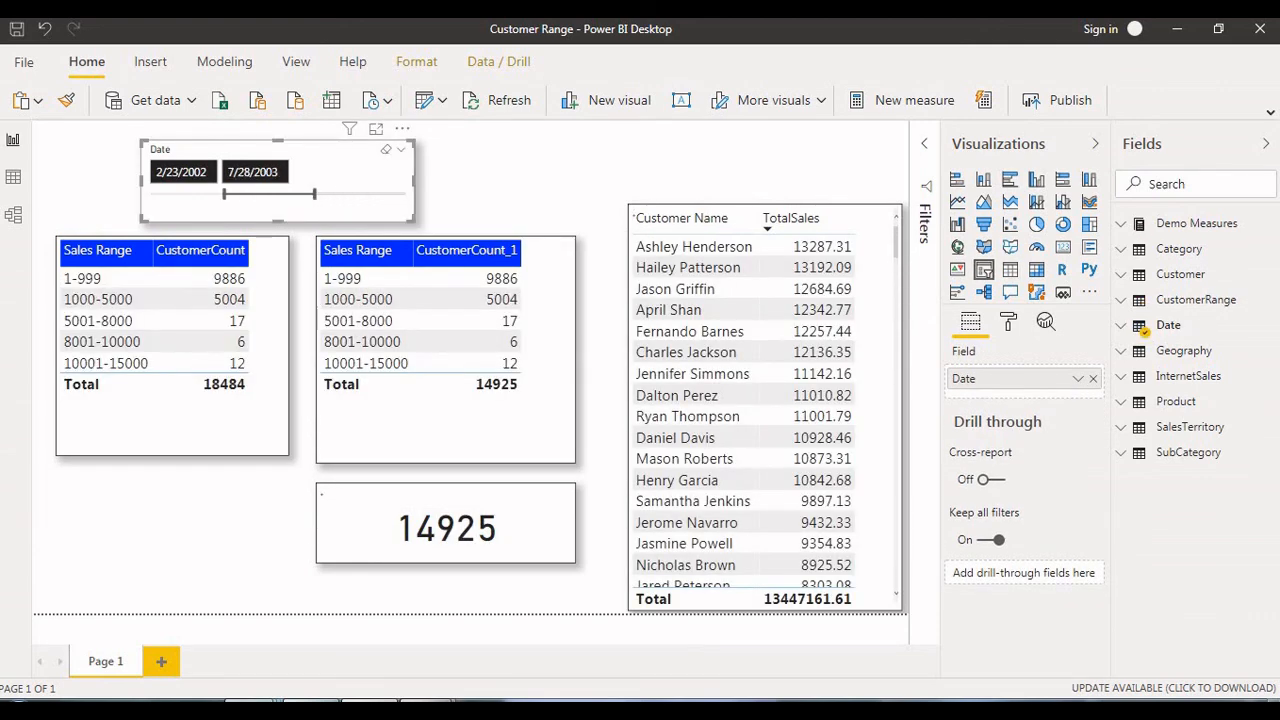
drag(314, 193, 341, 193)
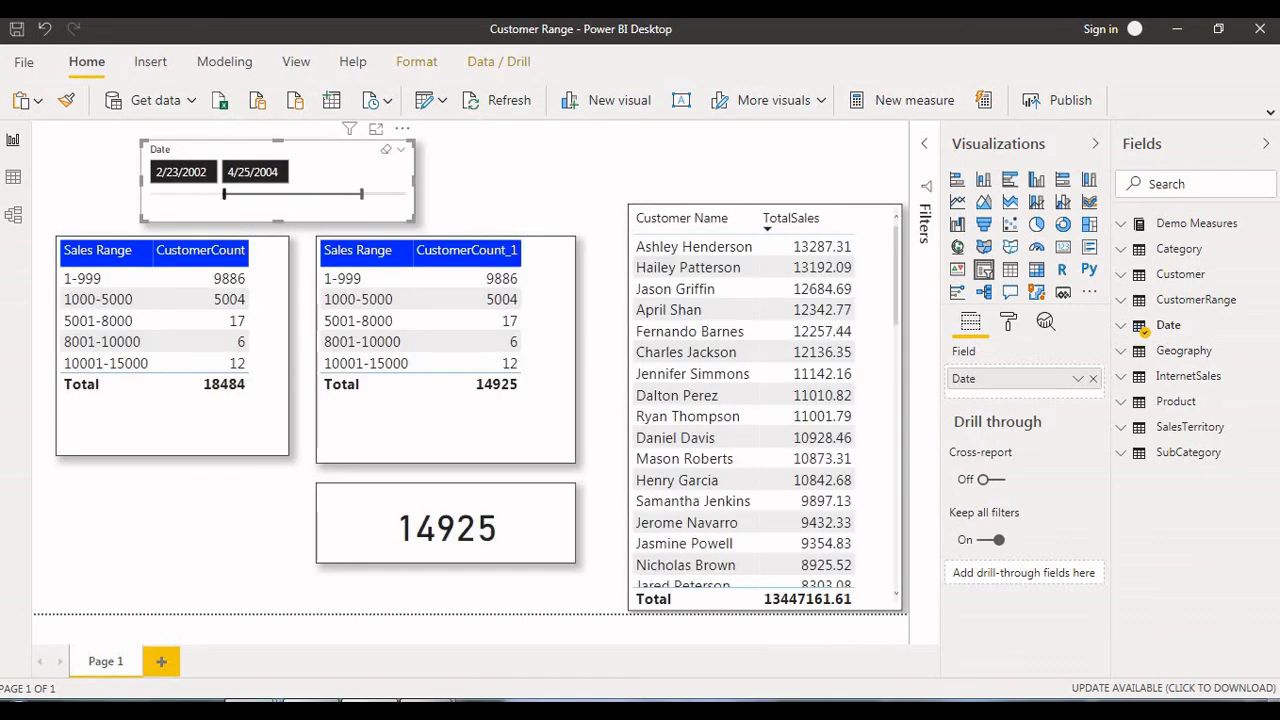
drag(262, 193, 199, 193)
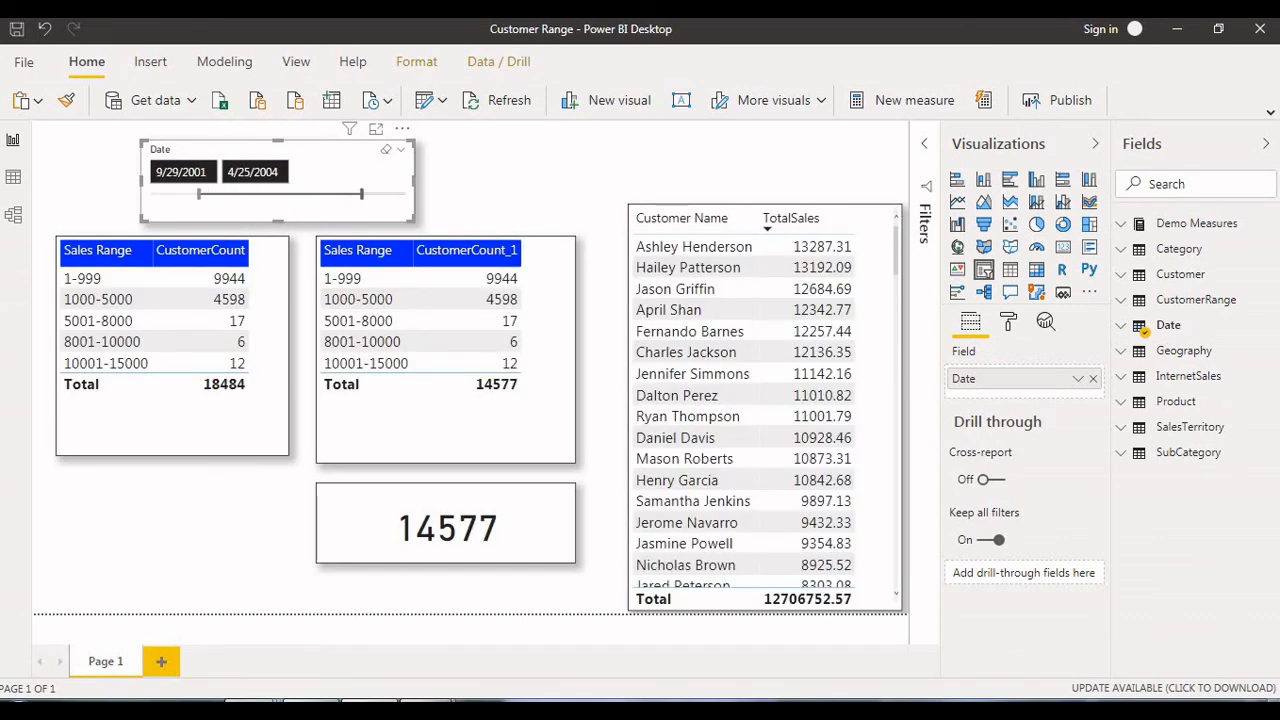
drag(361, 193, 233, 193)
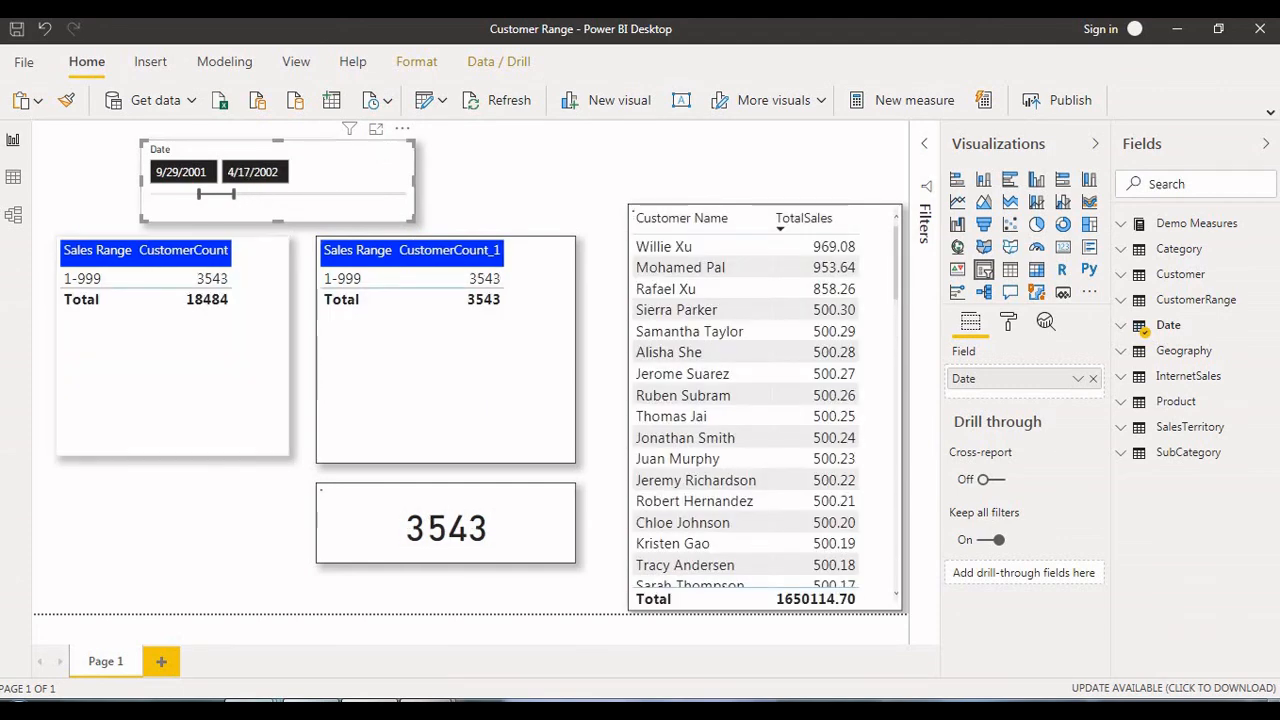